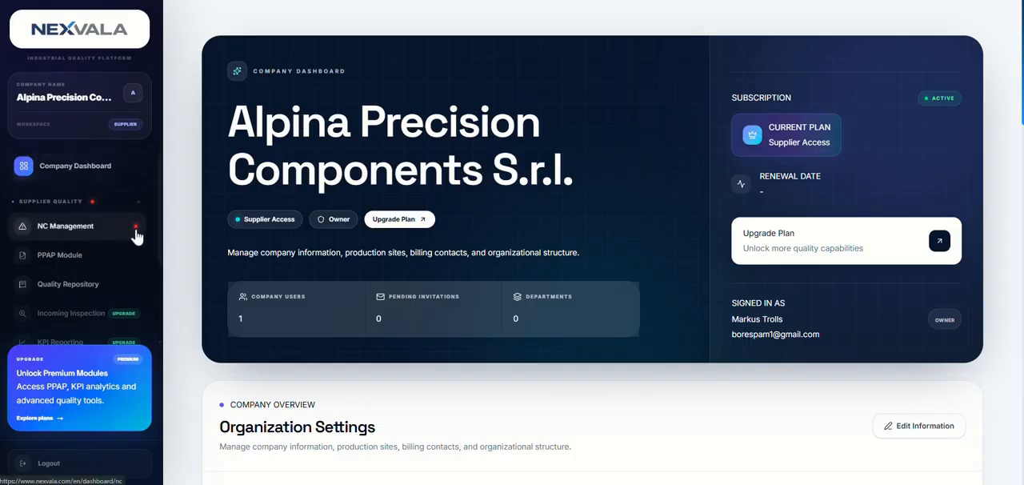
- Open non-conformity TES-NC-00001 from the received non-conformities in NC Management
left_click(134, 233)
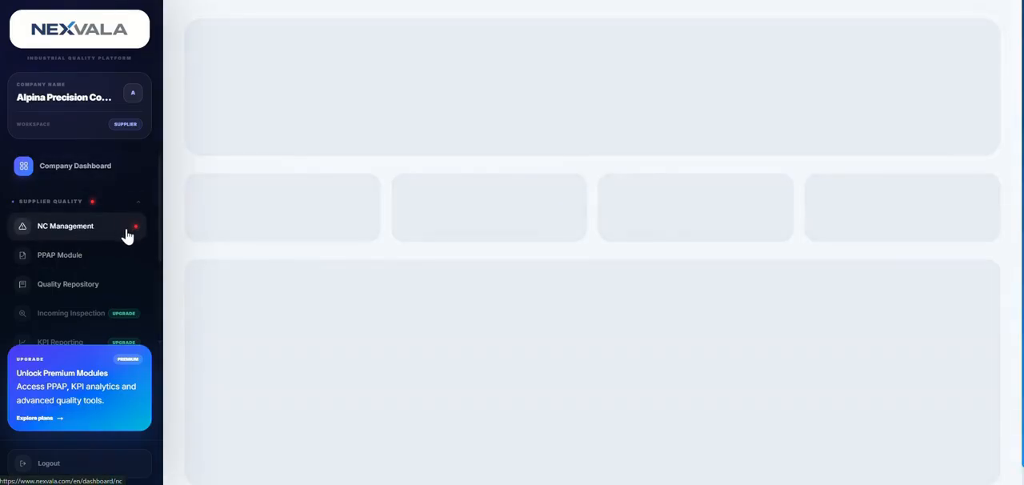
scroll(324, 361, "down", 2)
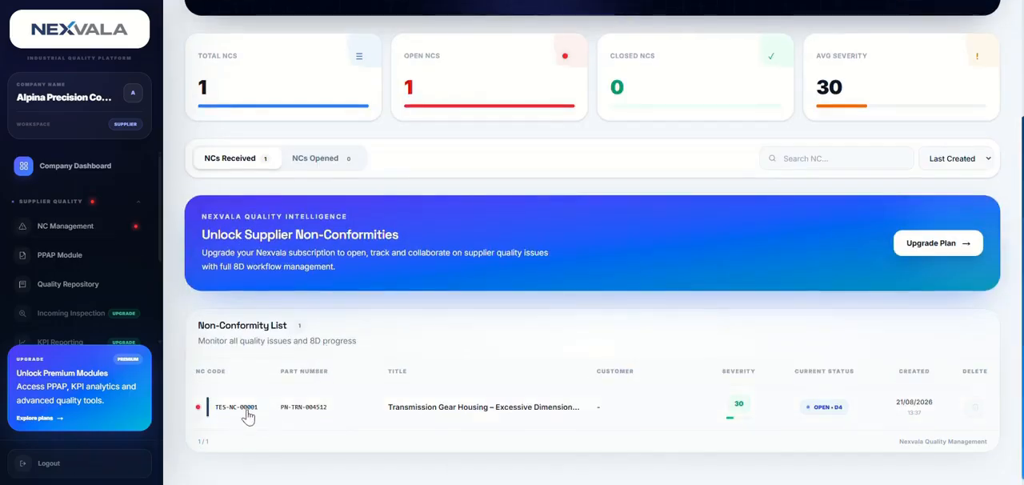
left_click(247, 413)
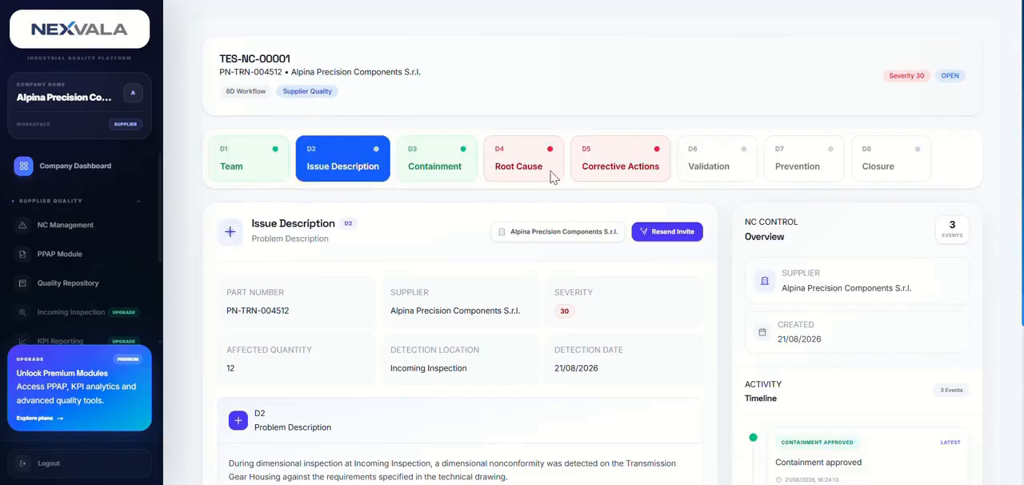
- Check the D2 issue description and open the D4 Root Cause stage of the non-conformity
scroll(548, 180, "down", 3)
scroll(549, 386, "up", 3)
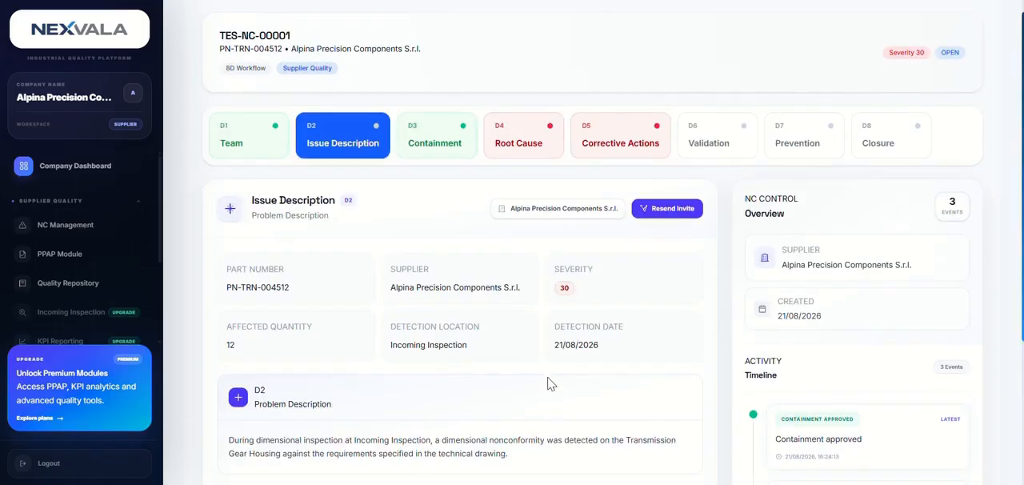
left_click(529, 158)
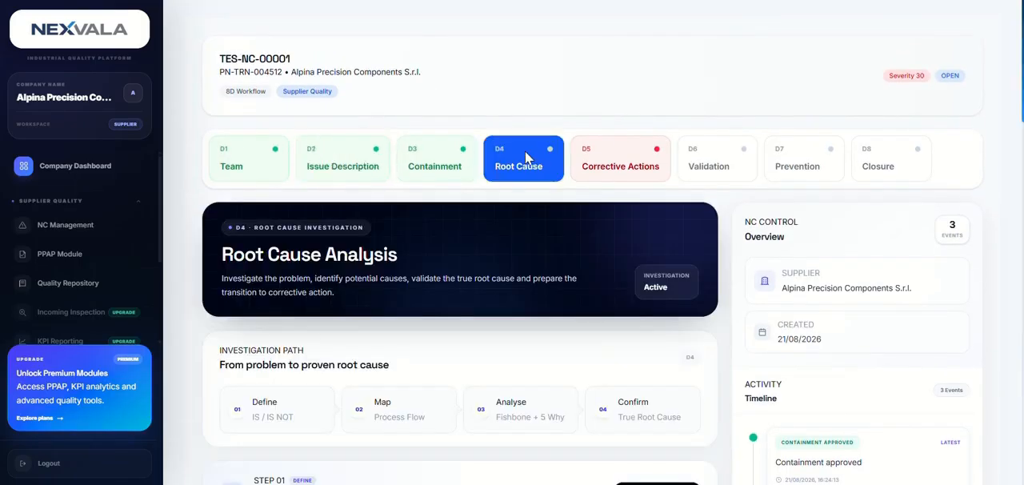
- Examine the Root Cause Analysis page, from the IS / IS NOT and Process Flow sections through Fishbone, 5 Why, confirmation and evidence
scroll(530, 277, "down", 1)
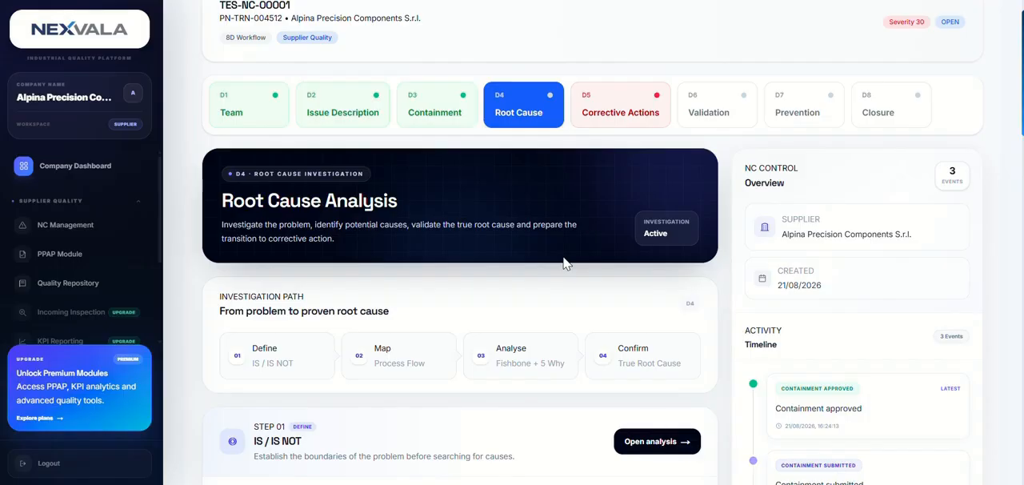
scroll(573, 353, "down", 1)
scroll(571, 354, "down", 2)
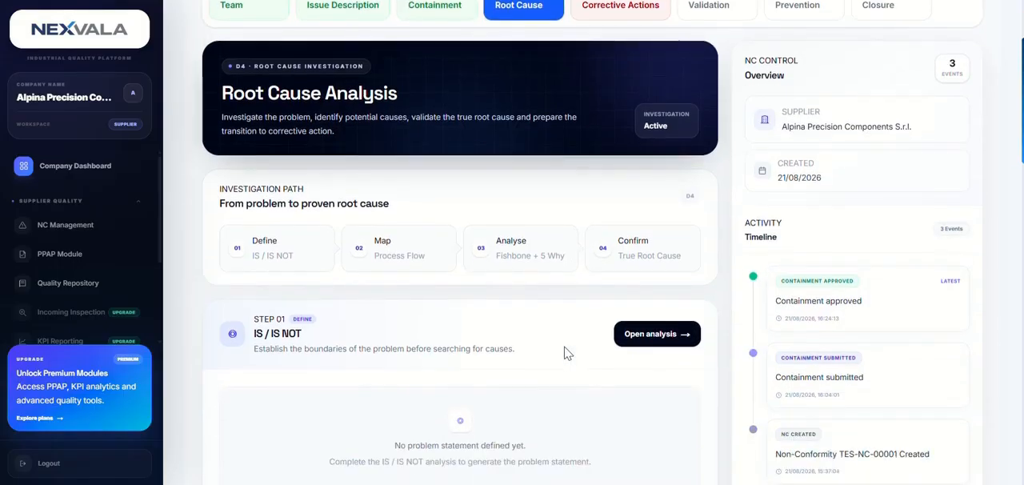
scroll(564, 355, "up", 1)
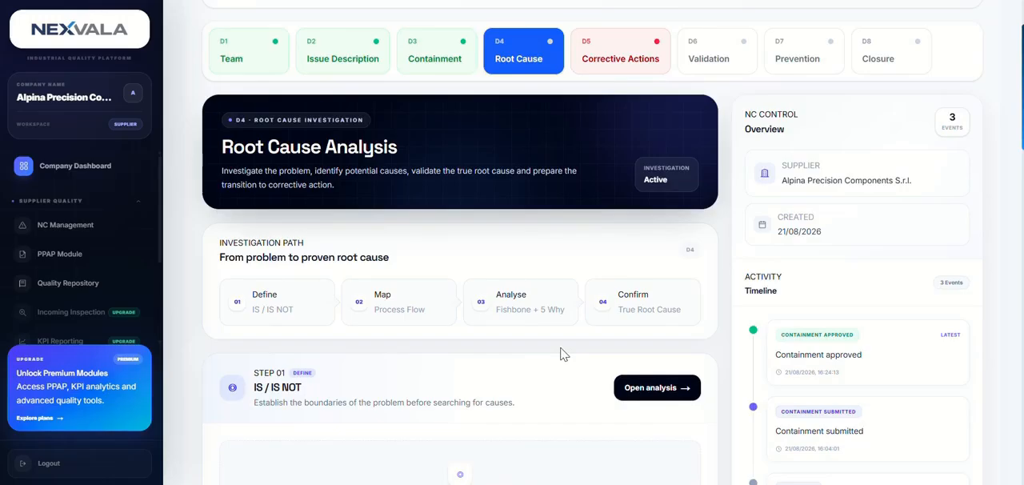
scroll(532, 354, "down", 1)
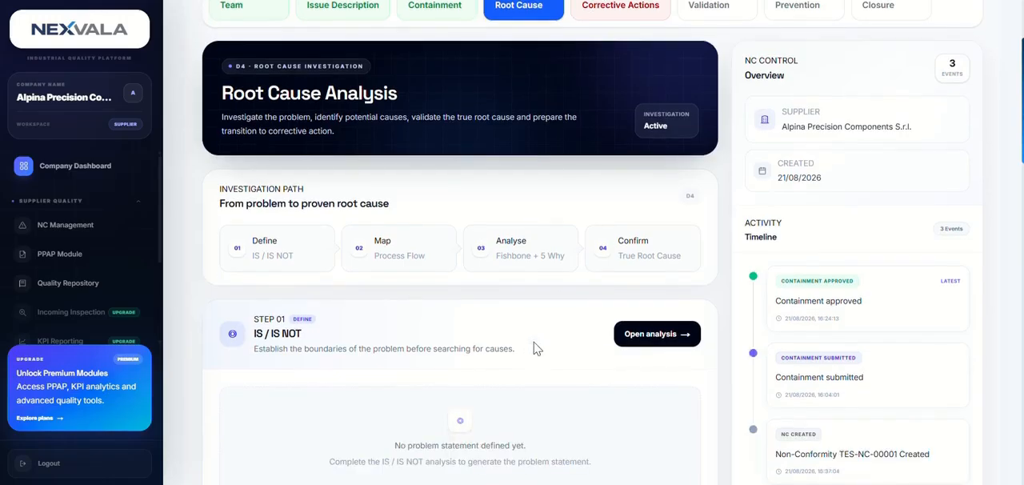
scroll(534, 349, "down", 4)
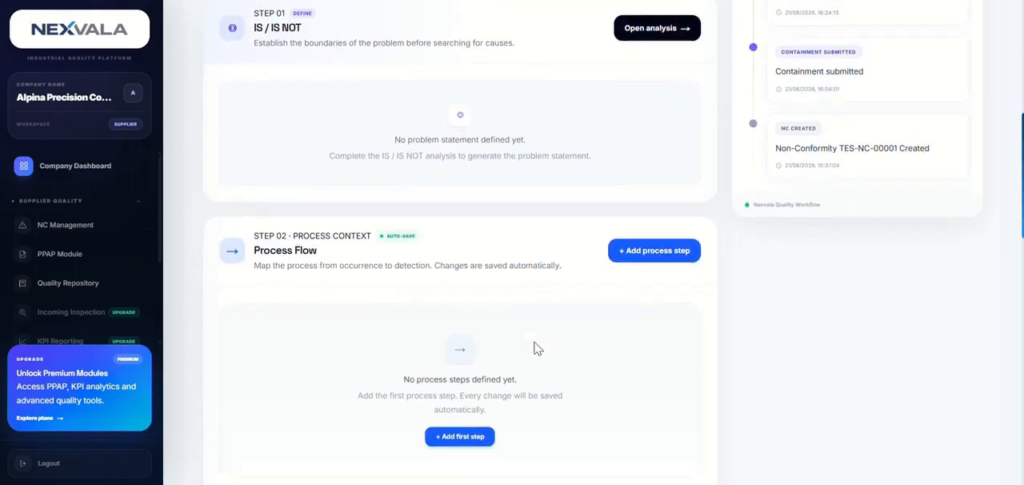
scroll(536, 349, "down", 6)
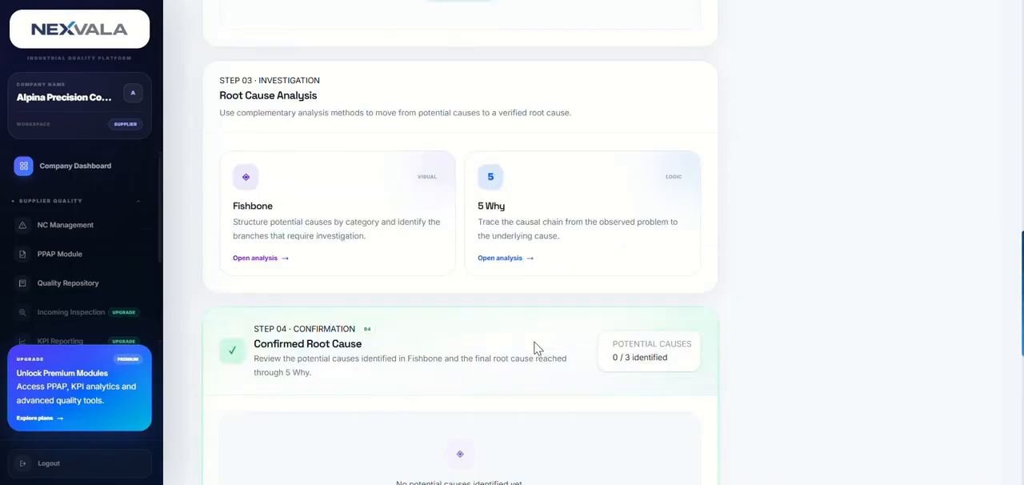
scroll(534, 348, "down", 2)
scroll(533, 347, "up", 1)
scroll(533, 347, "down", 1)
scroll(540, 348, "up", 7)
scroll(544, 348, "up", 4)
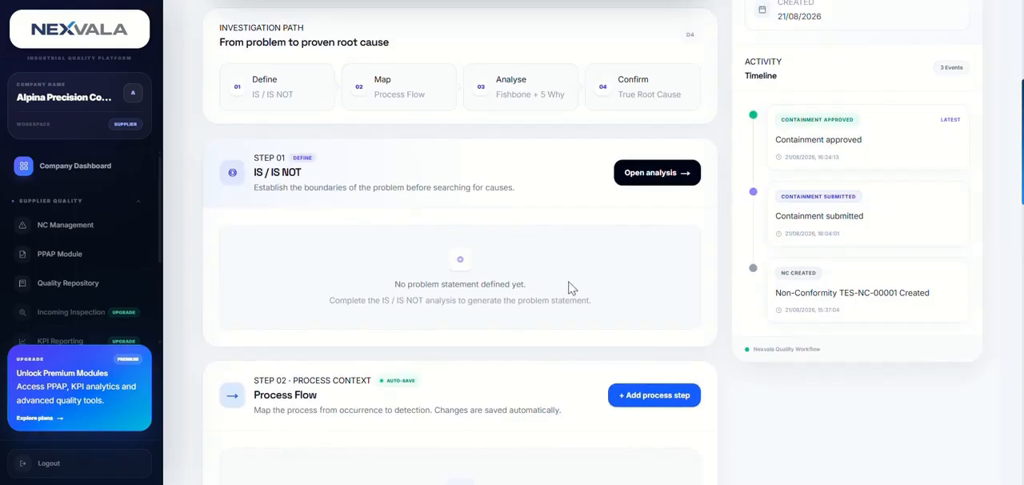
scroll(568, 281, "down", 3)
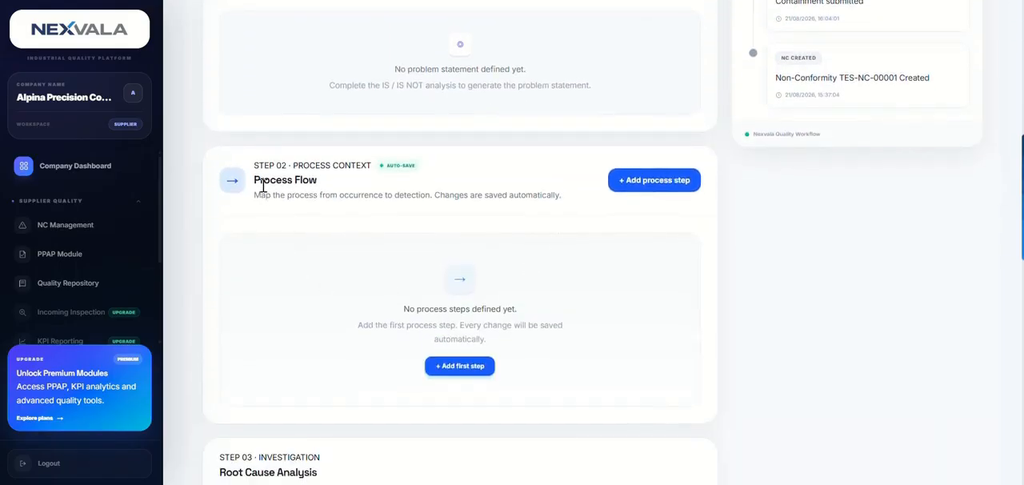
scroll(334, 199, "down", 1)
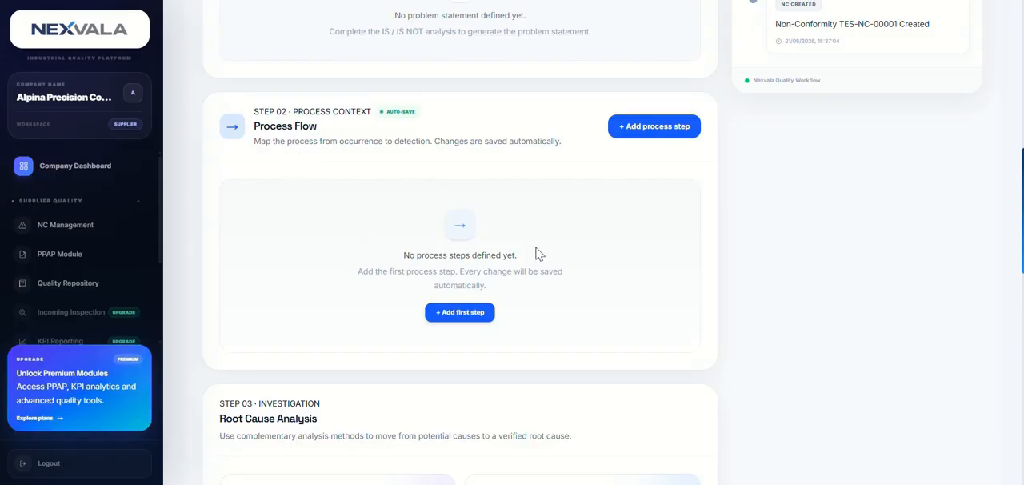
scroll(536, 255, "down", 3)
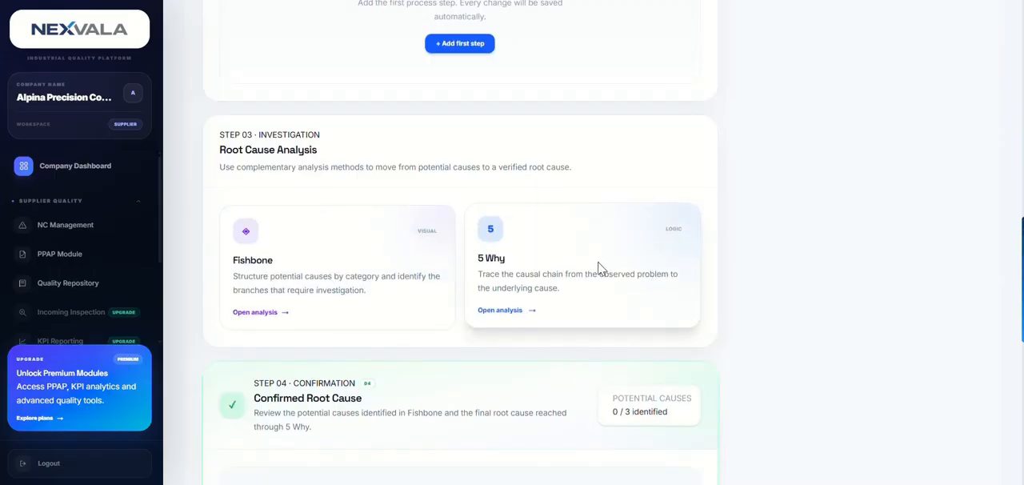
scroll(480, 264, "down", 3)
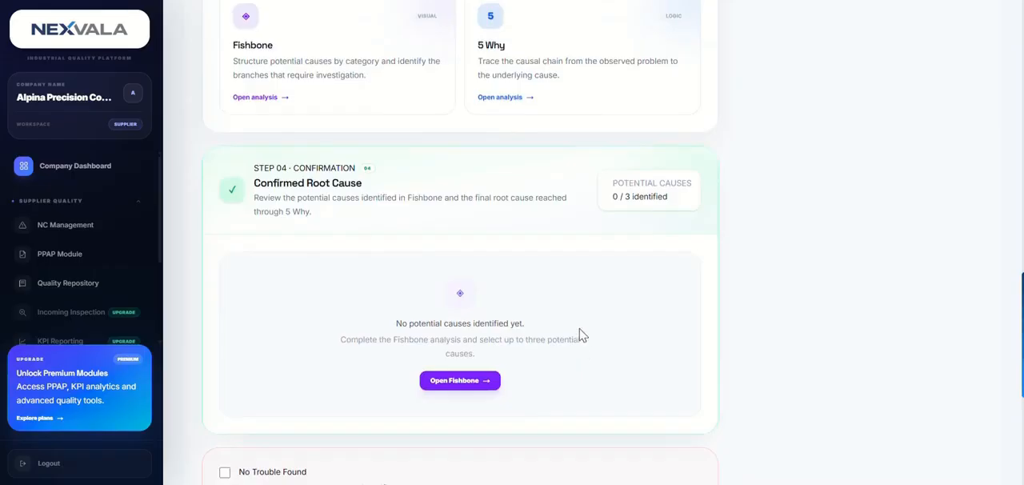
scroll(576, 332, "down", 2)
scroll(571, 329, "down", 2)
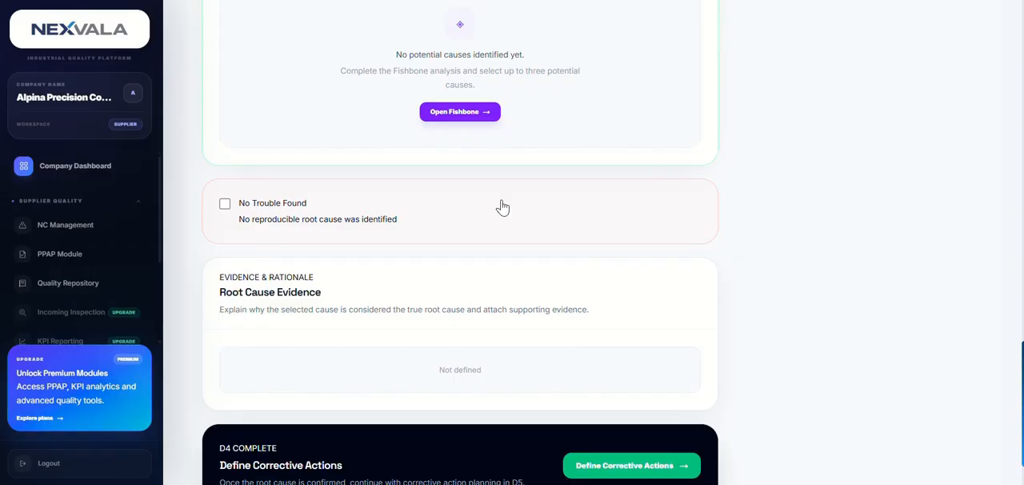
scroll(502, 207, "up", 15)
scroll(462, 213, "down", 2)
scroll(486, 243, "up", 1)
scroll(490, 244, "down", 3)
- Open the IS / IS NOT analysis and review its question groups and the problem statement suggestions
left_click(652, 226)
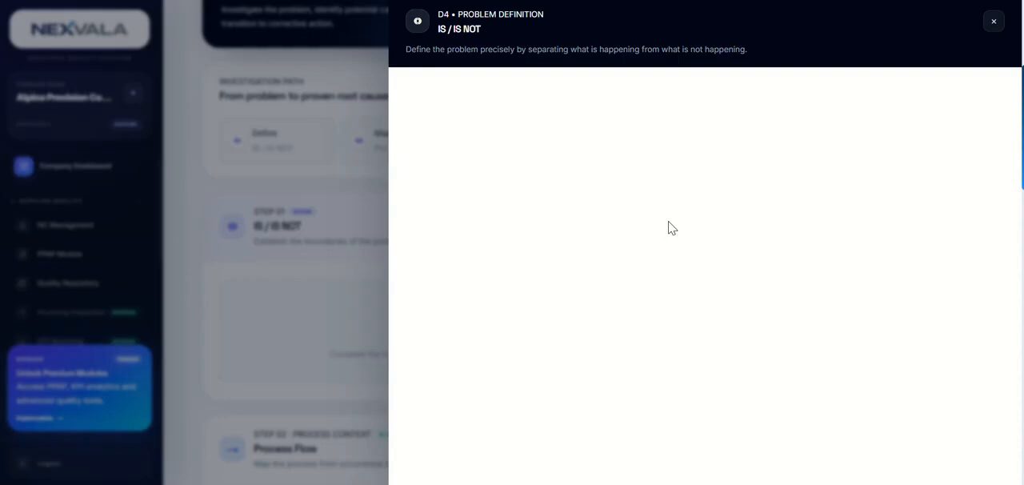
scroll(717, 230, "down", 1)
scroll(716, 229, "up", 1)
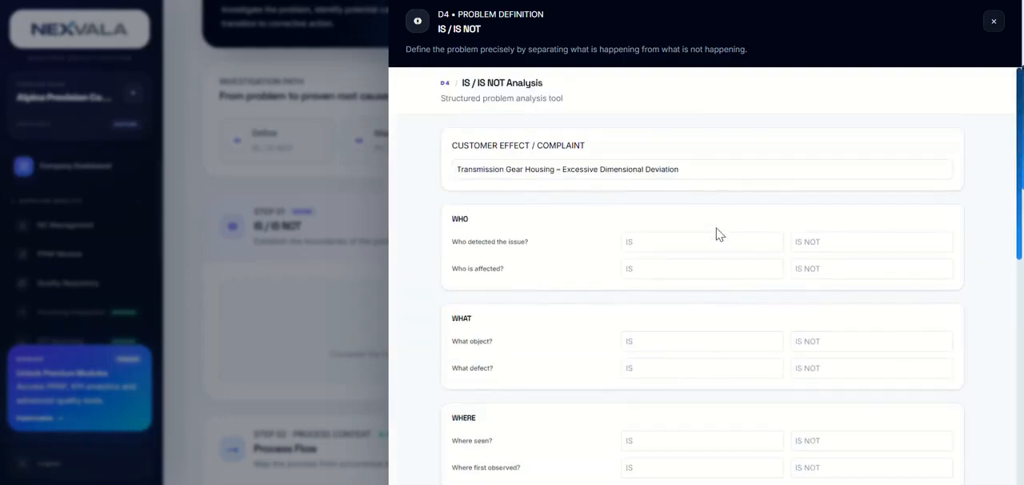
scroll(608, 247, "down", 1)
scroll(613, 251, "up", 1)
scroll(615, 251, "down", 3)
scroll(617, 249, "down", 6)
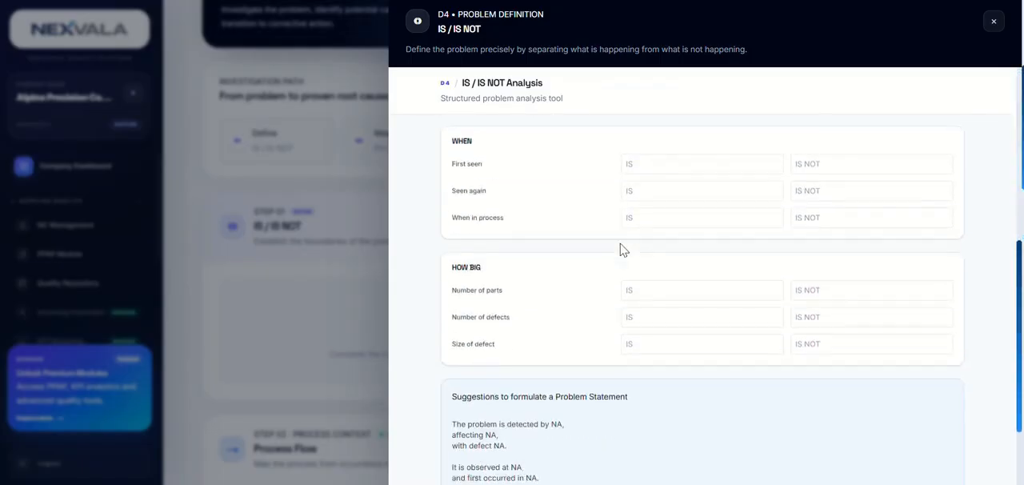
scroll(767, 288, "up", 6)
scroll(774, 292, "up", 3)
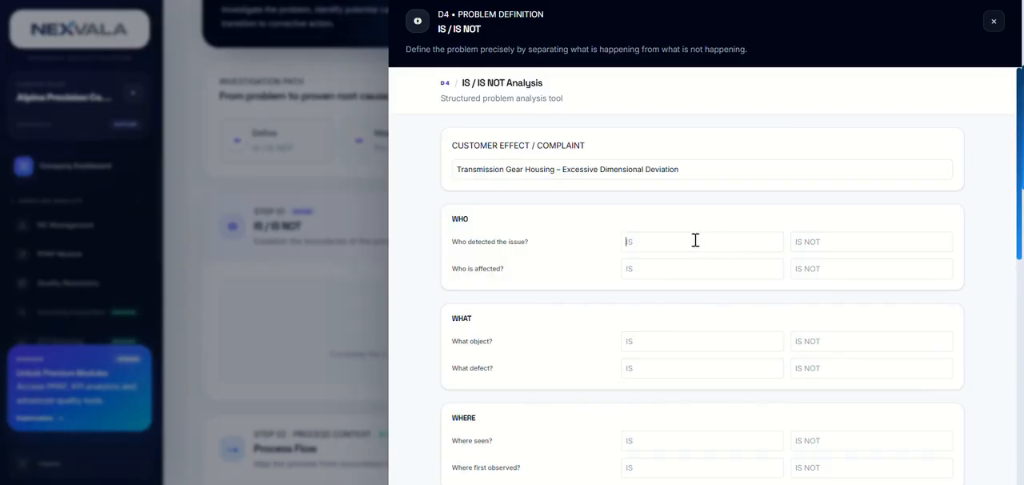
- Fill in the WHO section with Customer as IS and Supplier as IS NOT for both detection and who is affected
type("Custome")
type("Supplier")
left_click(774, 266)
type("Customer")
key("Tab")
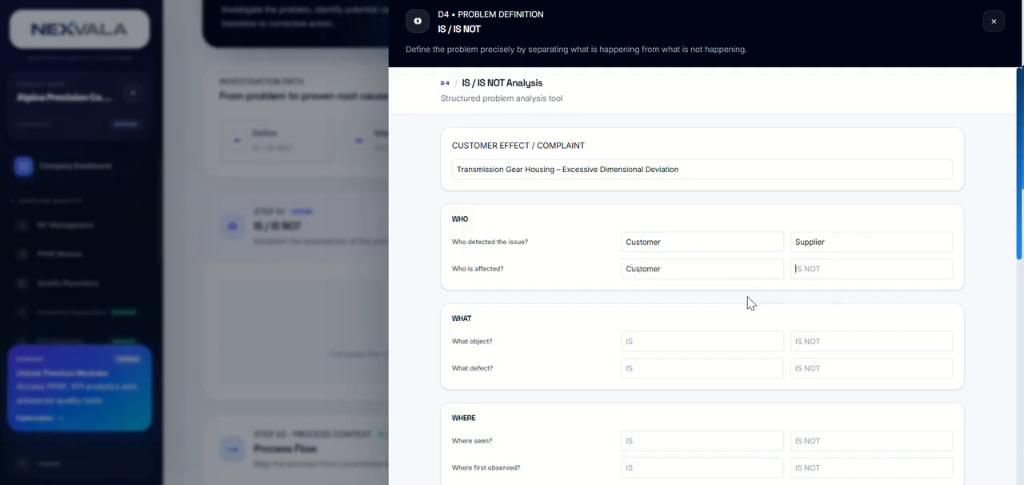
type("Supplier")
- Fill in the WHAT section: object "Gear housing" versus "Other Pns", and defect "Dimensional defects" versus "Aestetical issue"
scroll(750, 303, "down", 2)
left_click(674, 233)
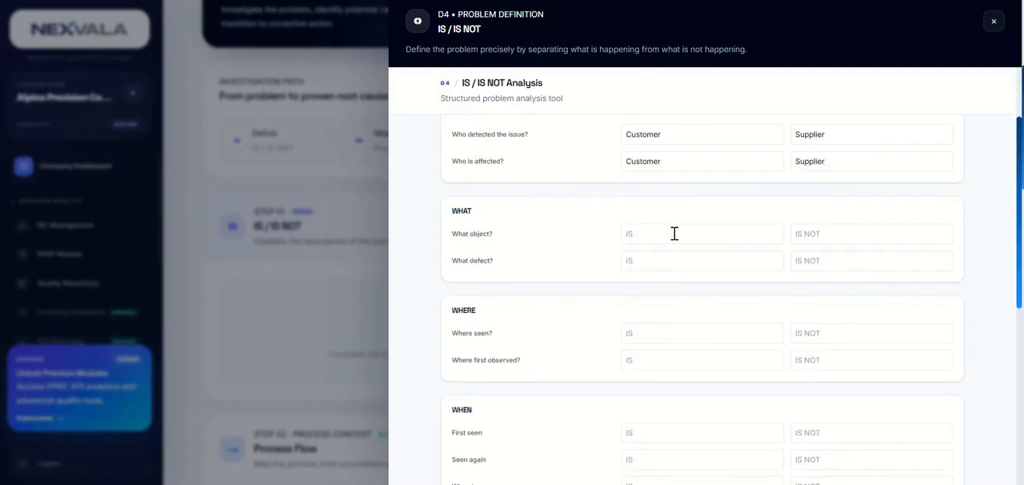
type("Gear housing")
left_click(879, 240)
type("Other Pns")
left_click(671, 260)
type("Dimensional defectss")
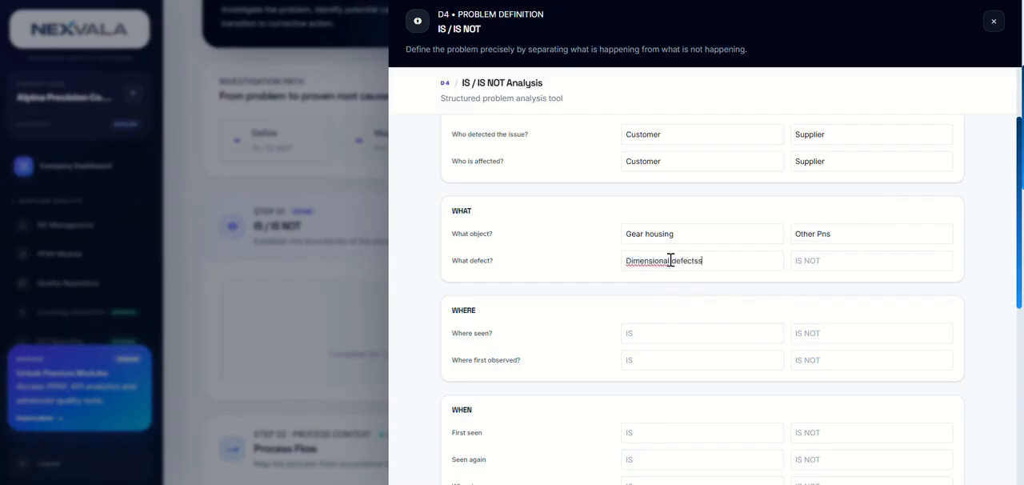
key("Tab")
type("Aestetical issue")
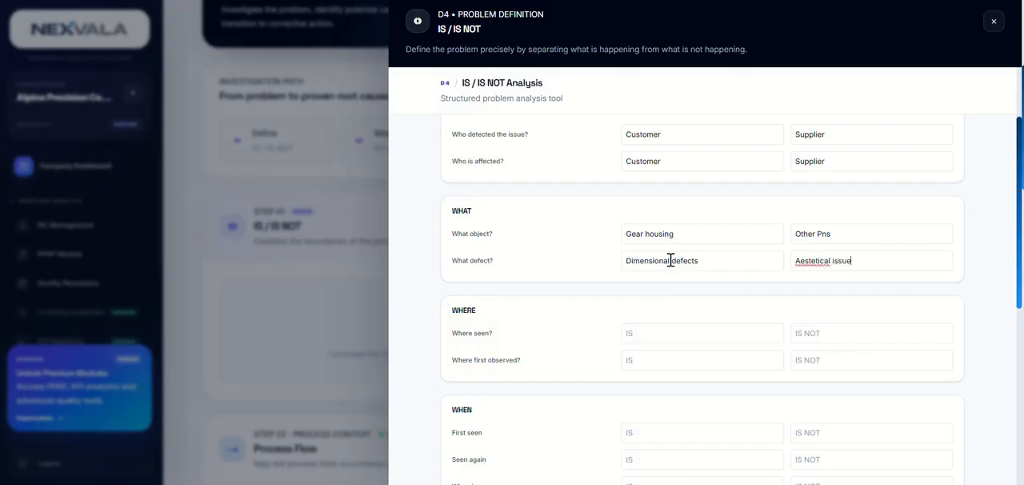
- For where the problem is seen, enter "Incoming inspection (customer)" as IS and "Final check (supplier)" as IS NOT
scroll(667, 320, "down", 2)
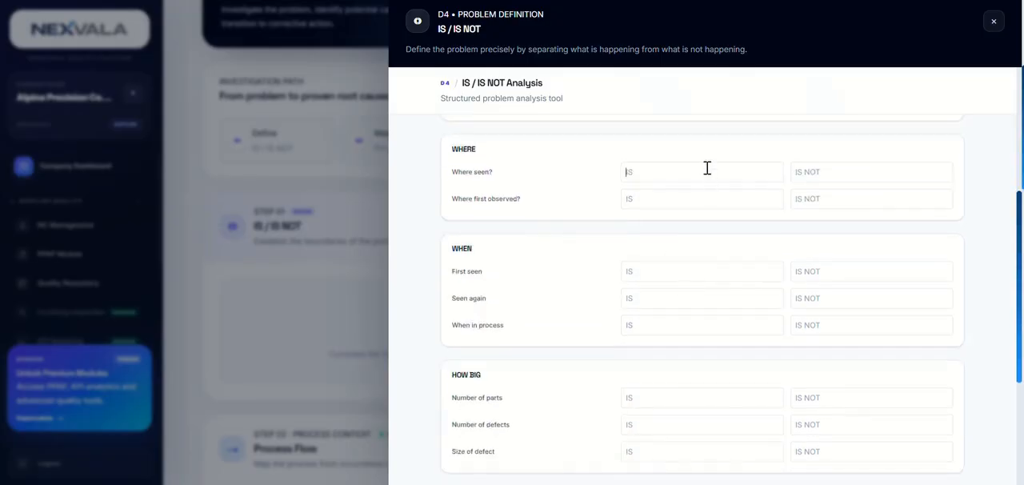
type("Incoming inspection (custome")
type("Fi")
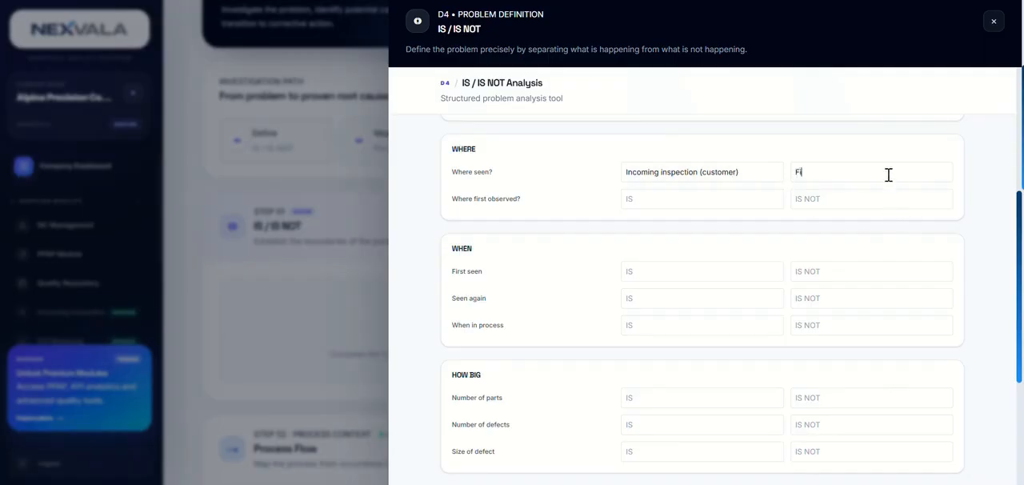
type("nal check (supplier)")
- Copy both "Where seen?" answers into the matching IS and IS NOT fields of "Where first observed?"
left_click(632, 199)
left_click_drag(741, 171, 616, 179)
key("ctrl+c")
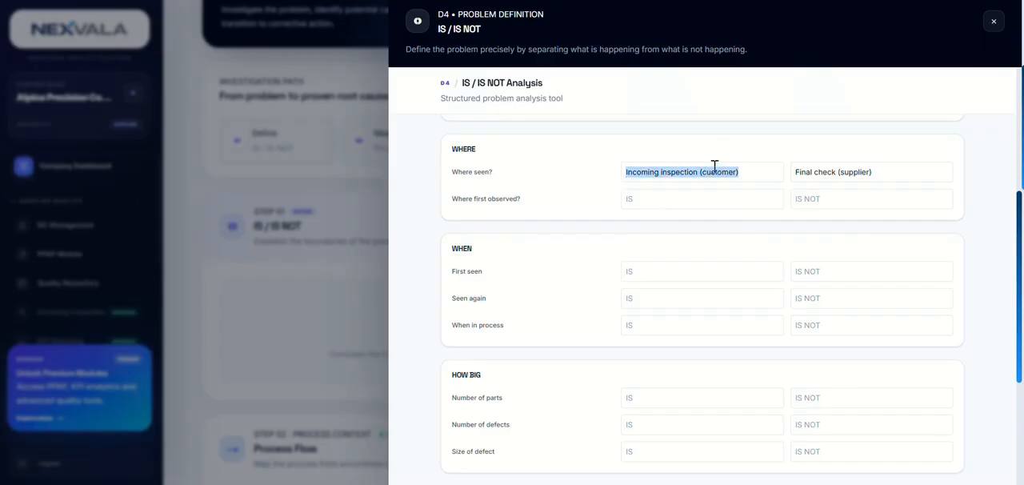
left_click(720, 198)
key("ctrl+v")
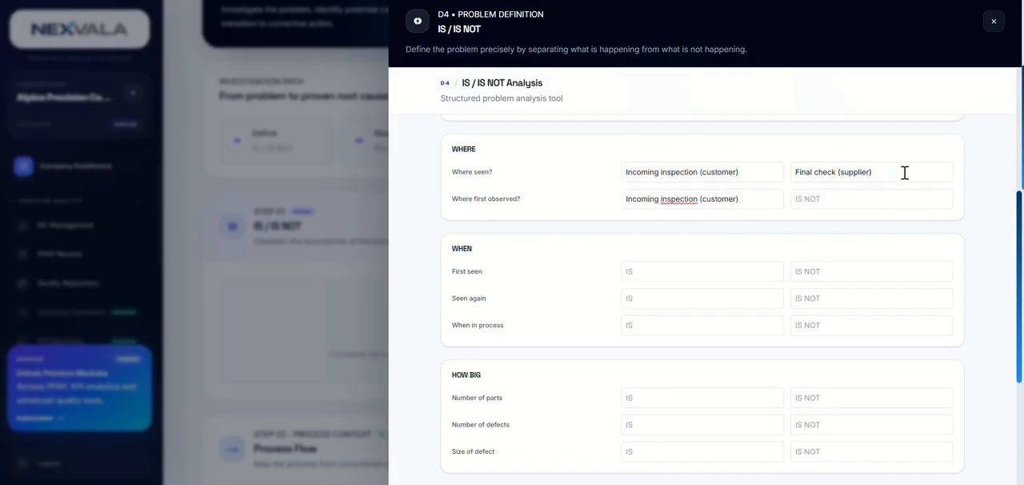
left_click_drag(904, 173, 786, 171)
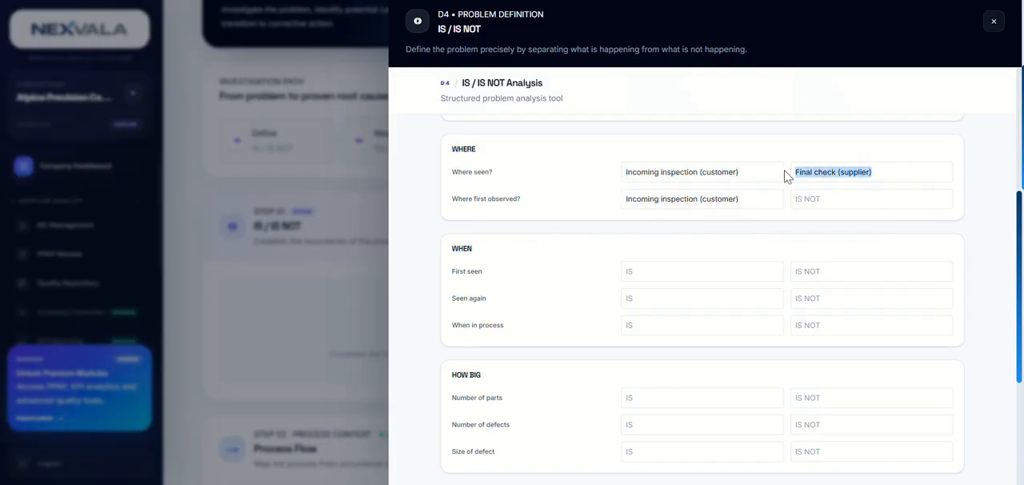
left_click(846, 198)
key("ctrl+v")
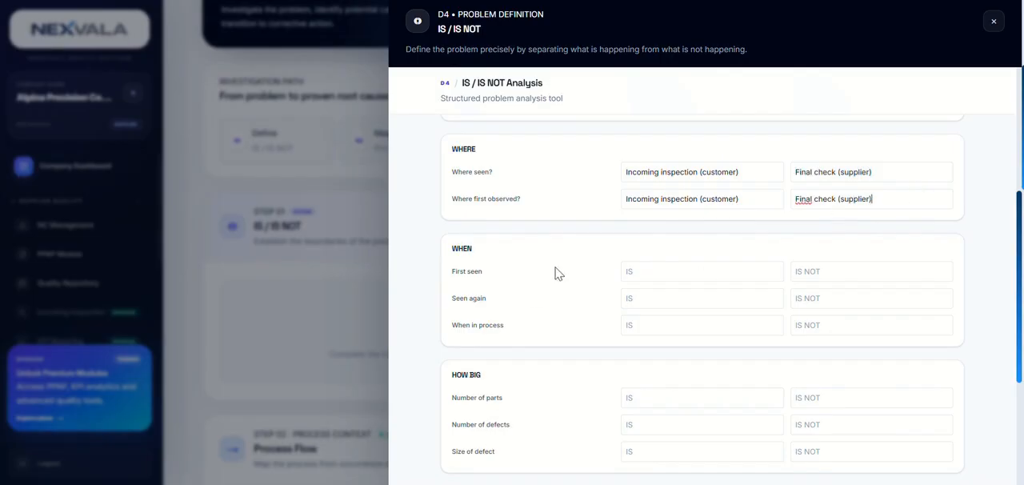
- Fill in the WHEN section: first seen 21/08/2026 versus "Before", and "-" in all seen again and when in process fields
left_click(694, 270)
type("21")
type("08")
key("BackSpace")
key("BackSpace")
type("/08/2026")
left_click(827, 271)
type("Before")
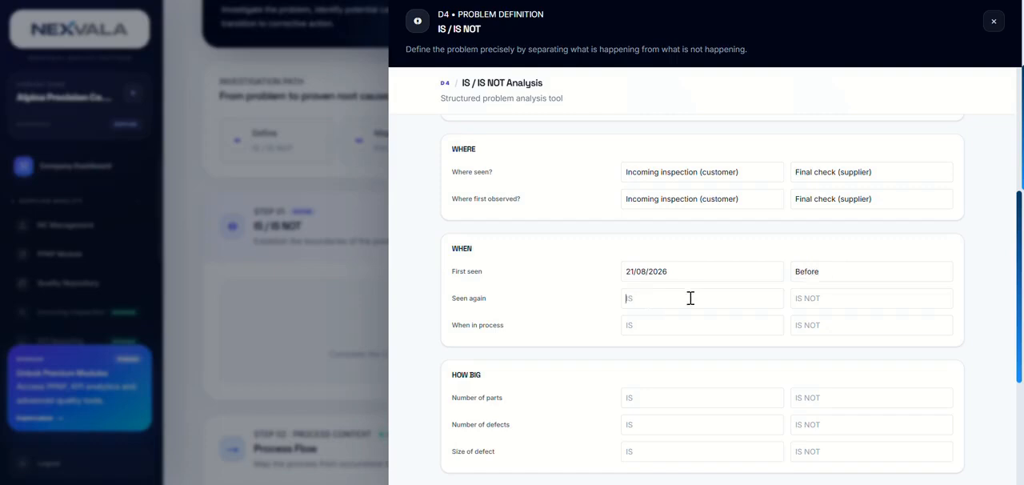
type("--")
- Enter the HOW BIG quantities: number of parts 12 versus "240 parts checked", and number of defects 12 versus 0
scroll(640, 264, "down", 1)
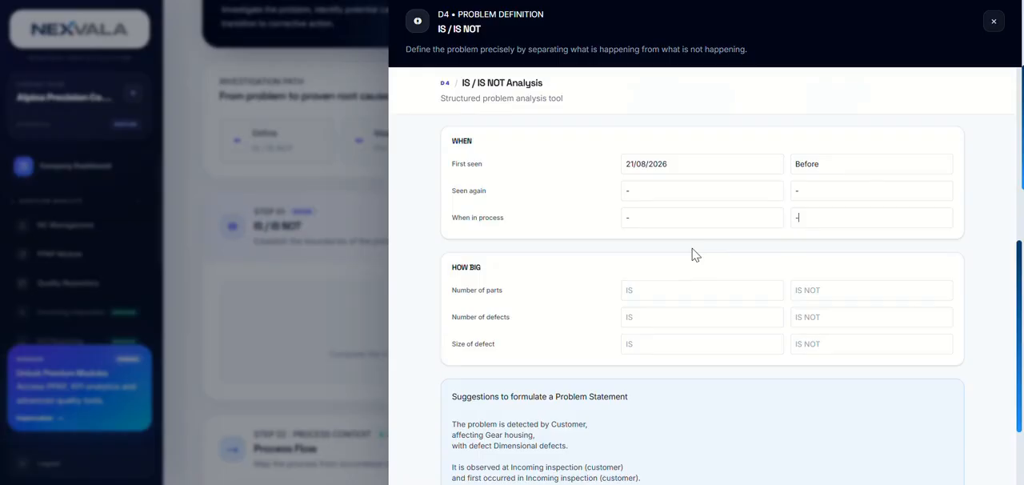
left_click(688, 294)
type("240 parts checked")
left_click(727, 302)
left_click(707, 315)
key("Tab")
type("0")
- Describe the size of defect as "small fixing hole" for IS and "not big" for IS NOT
left_click(745, 342)
type("small hole")
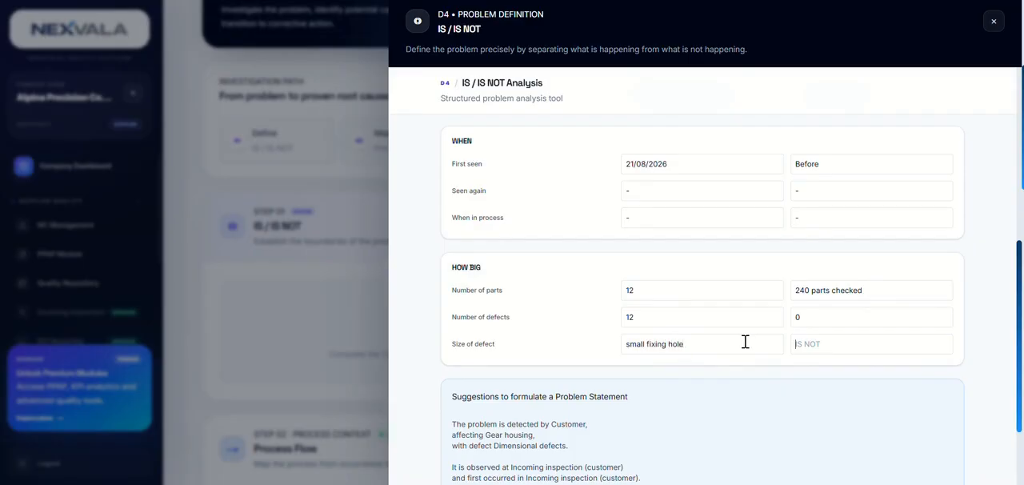
key("Tab")
type("not big")
scroll(773, 358, "down", 3)
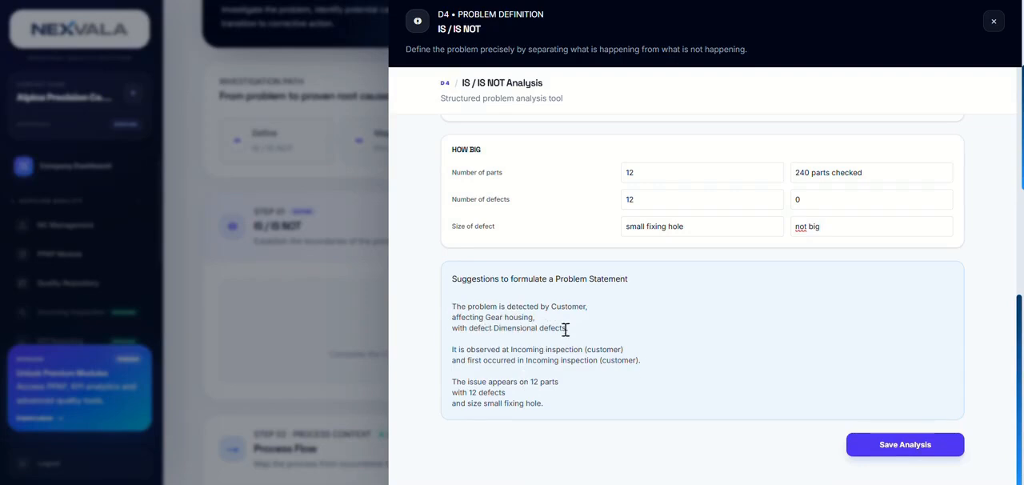
- Save the IS / IS NOT analysis, close it and reload the non-conformity page
left_click(890, 448)
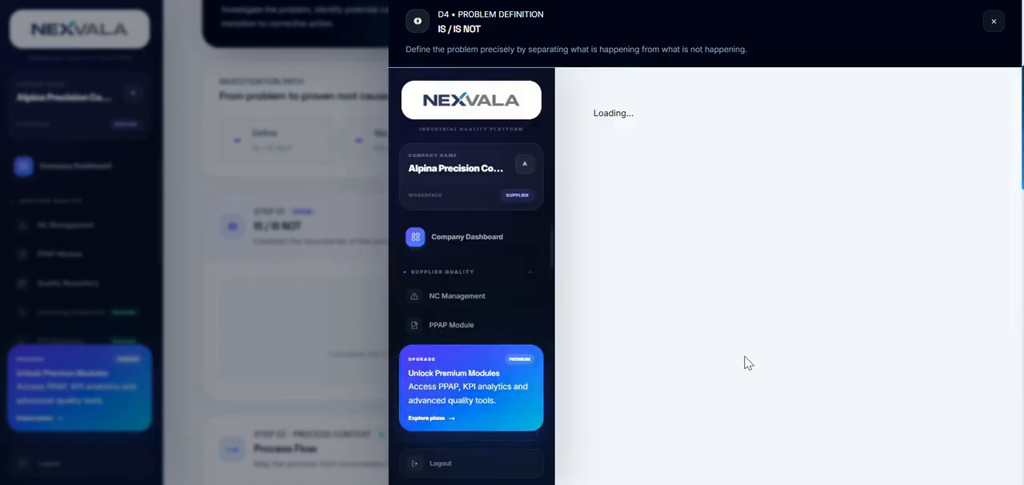
left_click(993, 22)
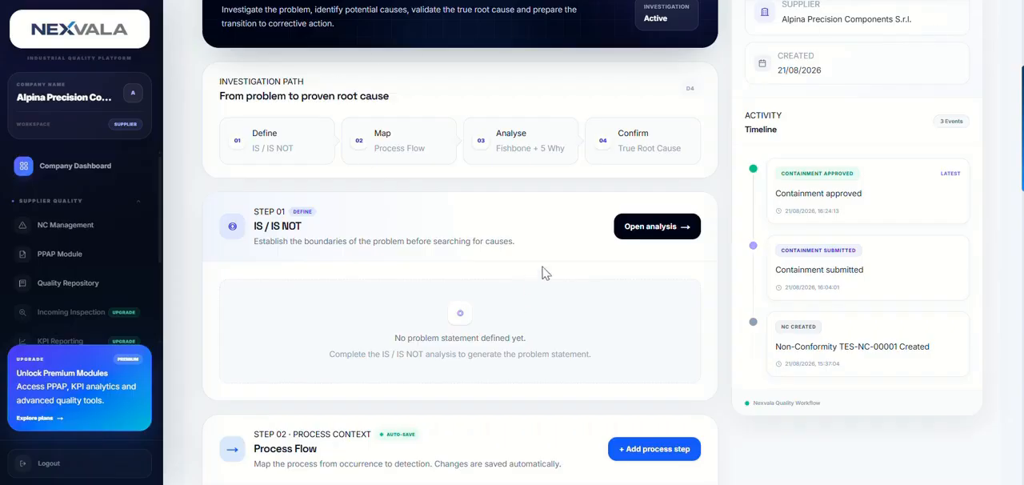
key("F5")
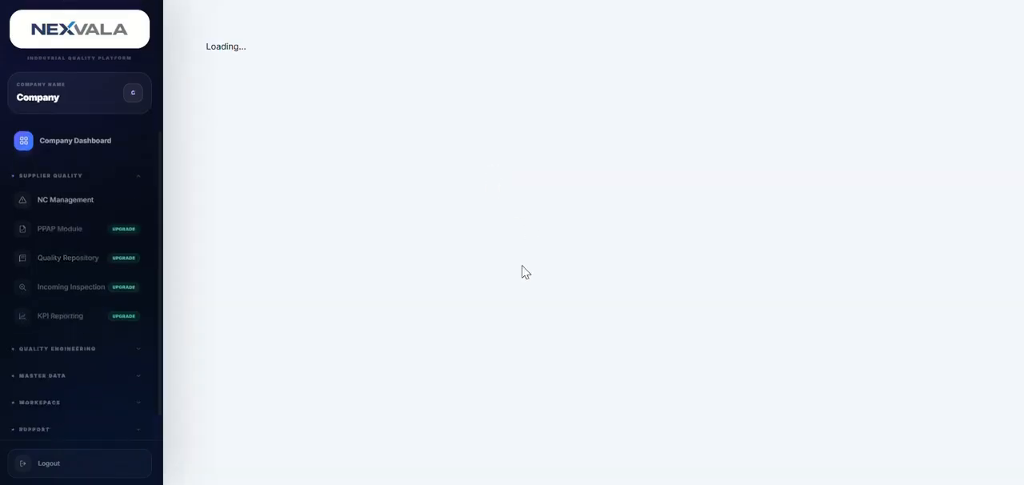
- Return to the D4 Root Cause section and review the problem statement generated from the IS / IS NOT analysis
scroll(541, 324, "down", 3)
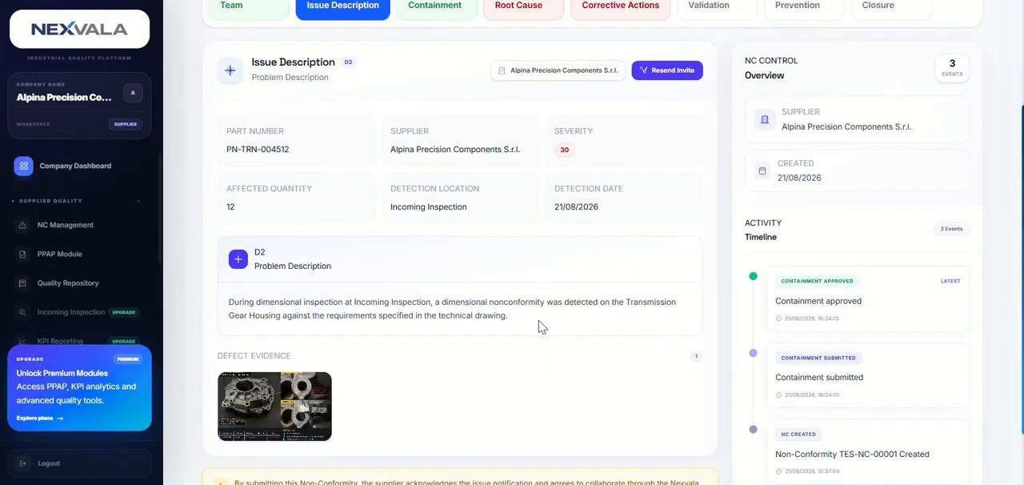
scroll(542, 320, "up", 3)
left_click(531, 156)
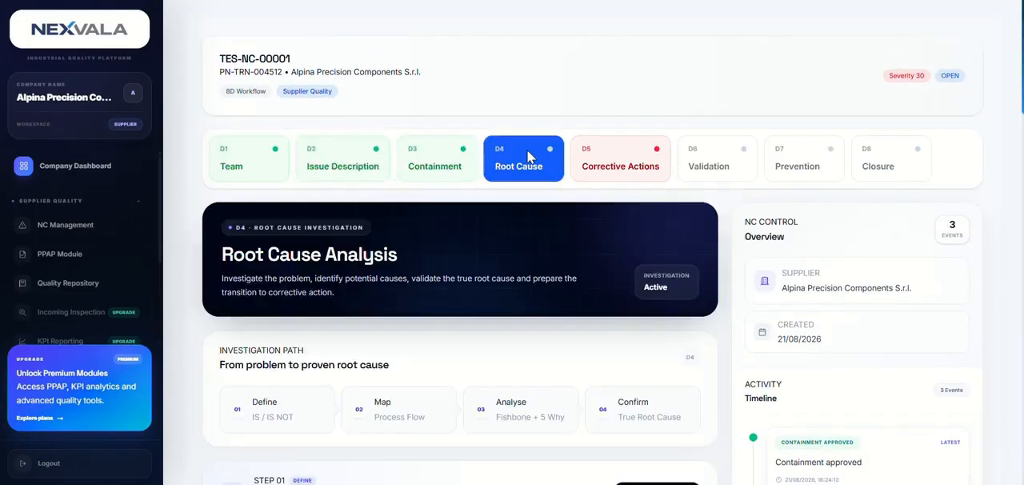
scroll(496, 342, "down", 3)
scroll(499, 342, "down", 4)
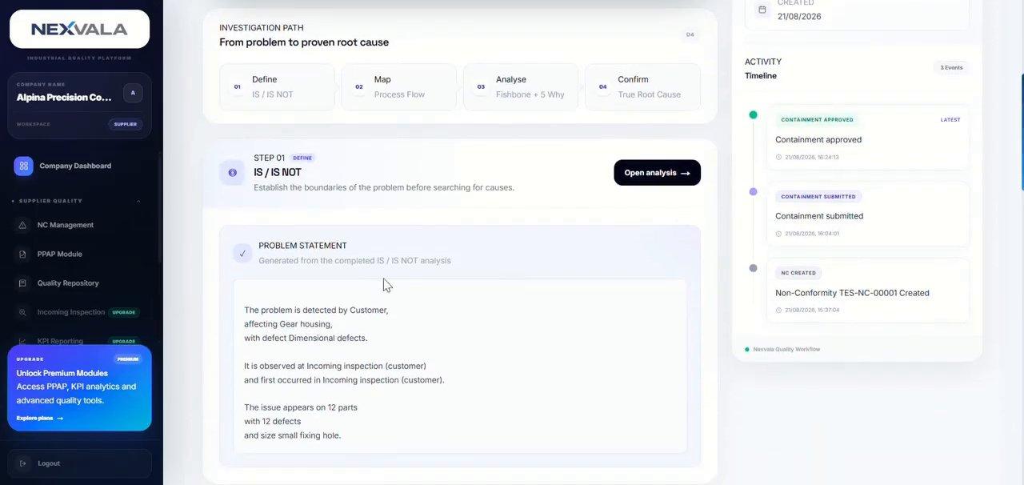
left_click_drag(244, 88, 556, 205)
scroll(567, 277, "up", 2)
scroll(418, 269, "down", 4)
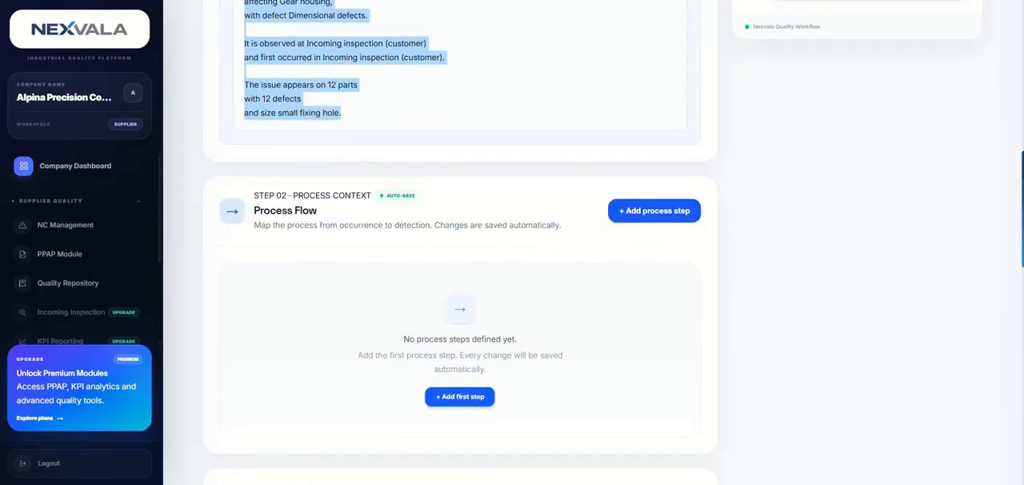
- Add the first step to the Process Flow and name it "Raw Material Preparation"
left_click(663, 214)
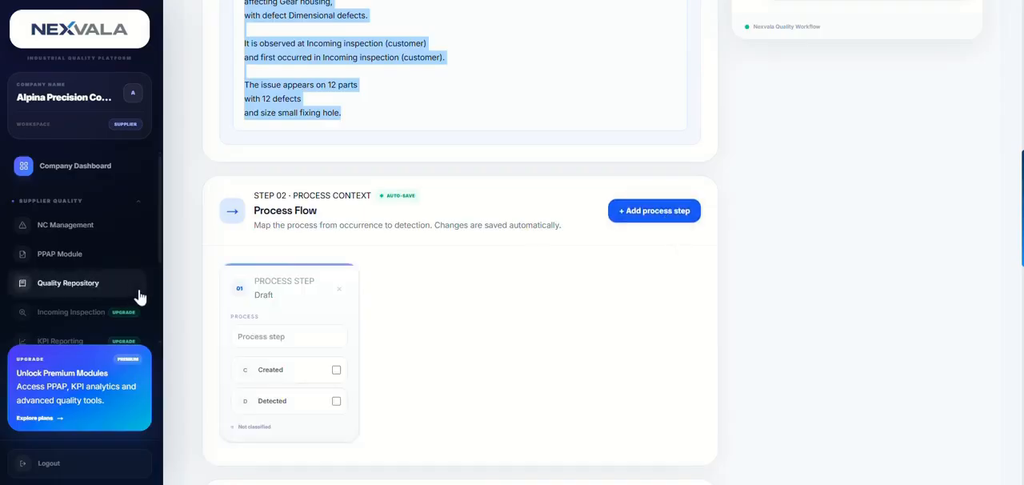
scroll(137, 292, "down", 1)
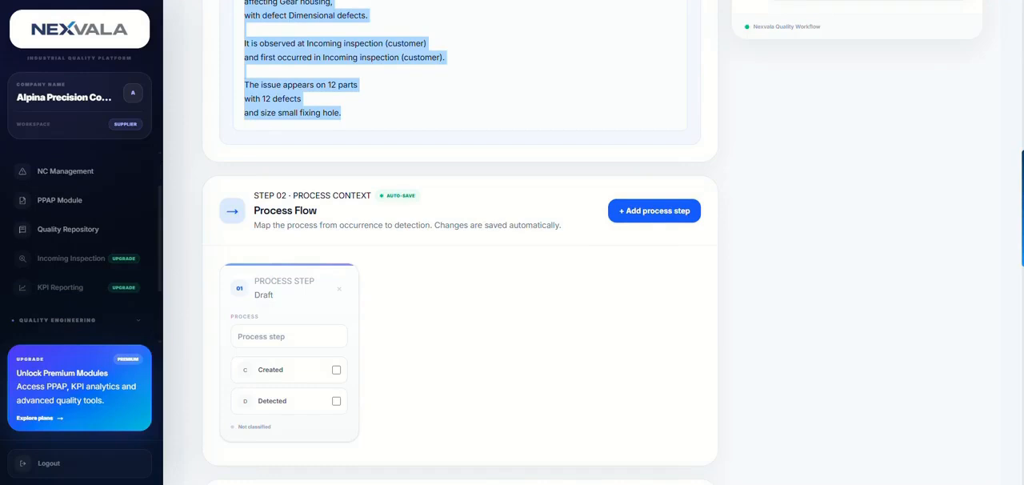
left_click(304, 331)
type("Raw Material Preparation")
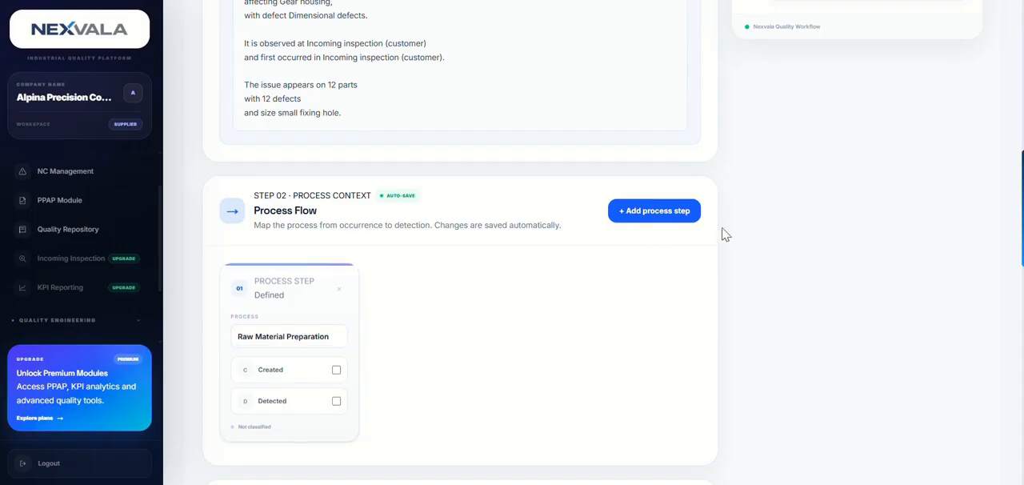
- Add a second process step named "CNC Machining – Gear Housing" and mark it as Created
left_click(674, 211)
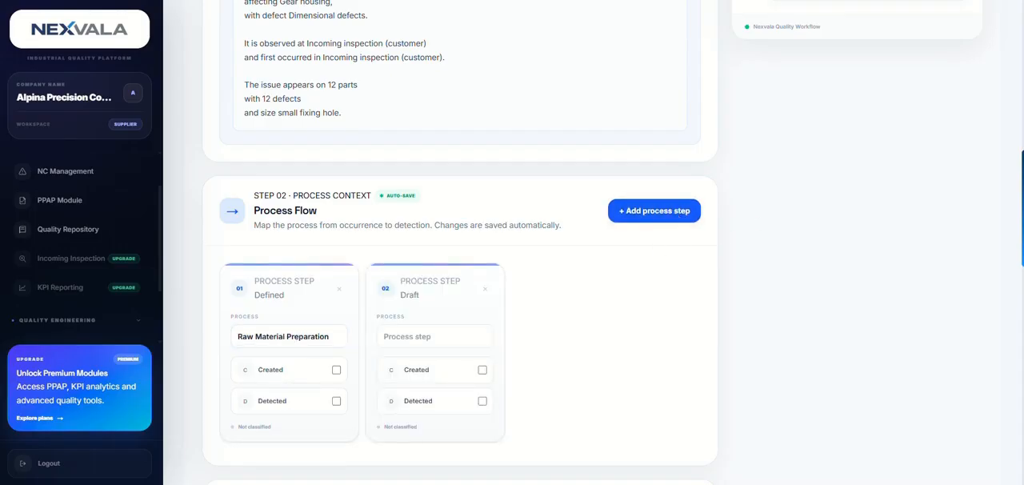
left_click(464, 335)
type("CNC Machining – Gear Housing")
left_click(482, 367)
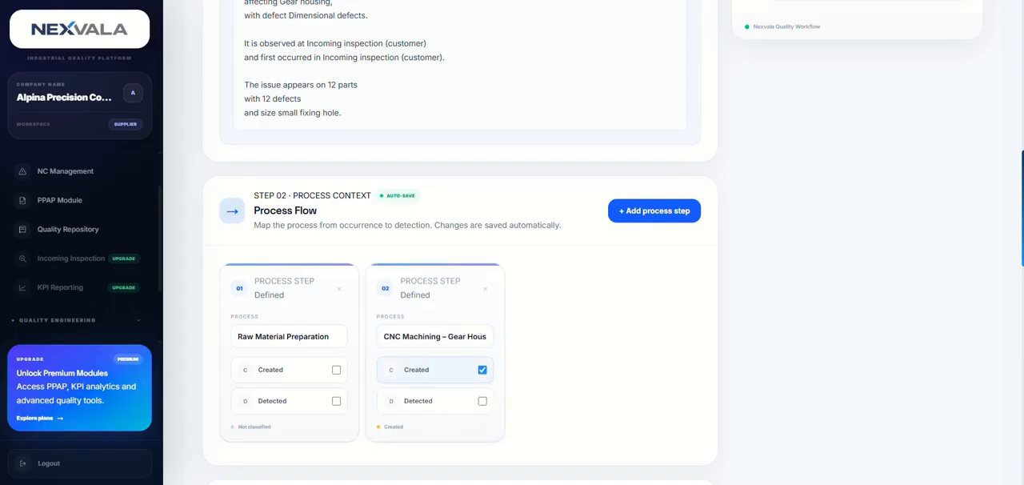
- Add a third process step named "Dimensional Inspection" and mark it as Detected
left_click(653, 210)
left_click(527, 336)
type("Dimensional Inspection")
left_click(628, 400)
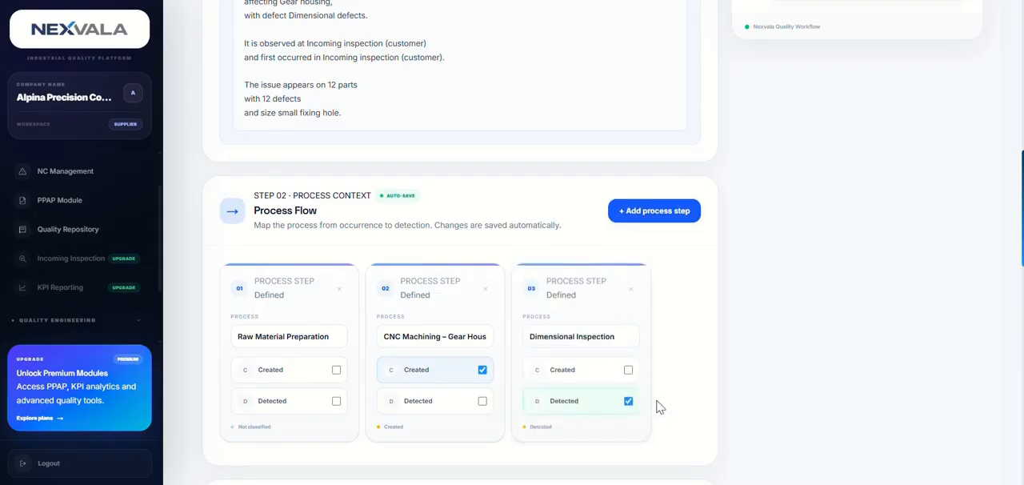
- Add a fourth process step named "Final Quality Inspection" and mark it as Detected
left_click(656, 213)
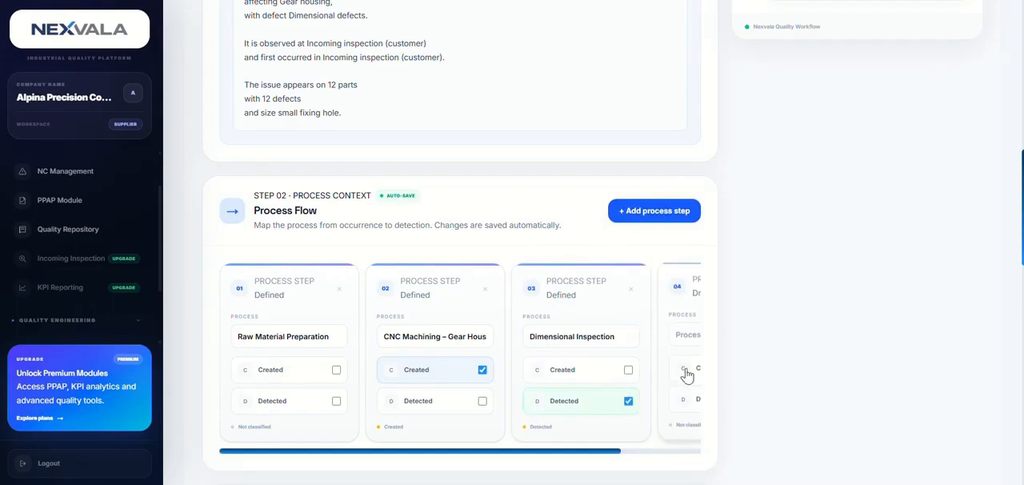
left_click_drag(599, 453, 679, 453)
left_click(611, 331)
type("Final Quality Inspection")
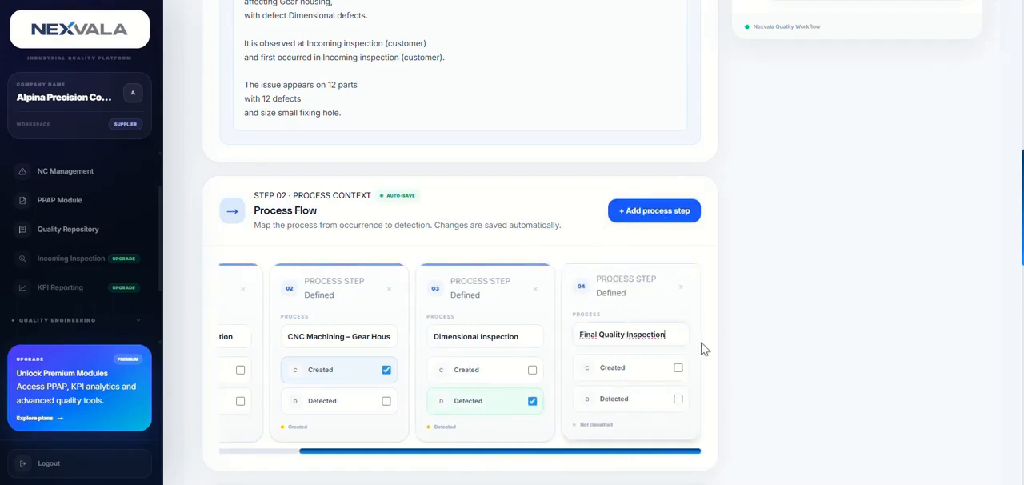
left_click(678, 400)
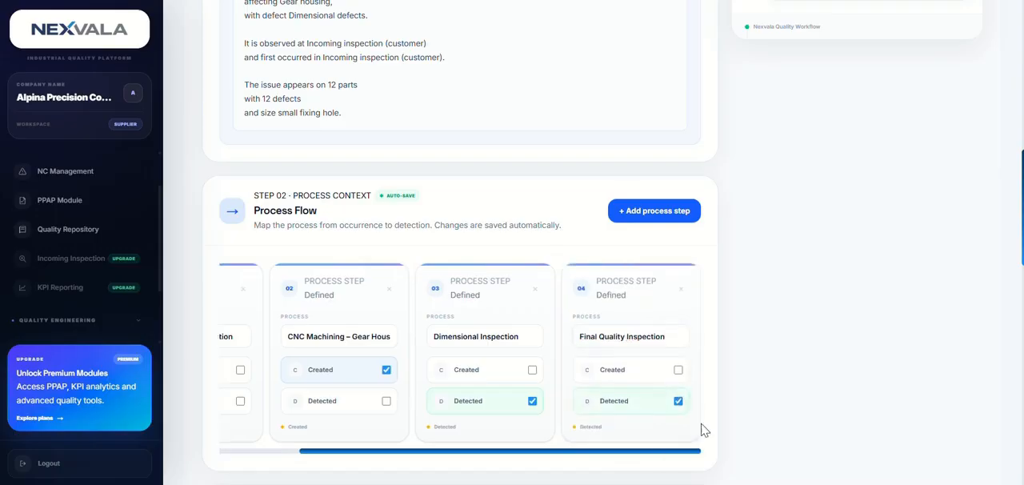
- Add a fifth process step named "Packing & Shipment" without classifying it as Created or Detected
left_click(639, 209)
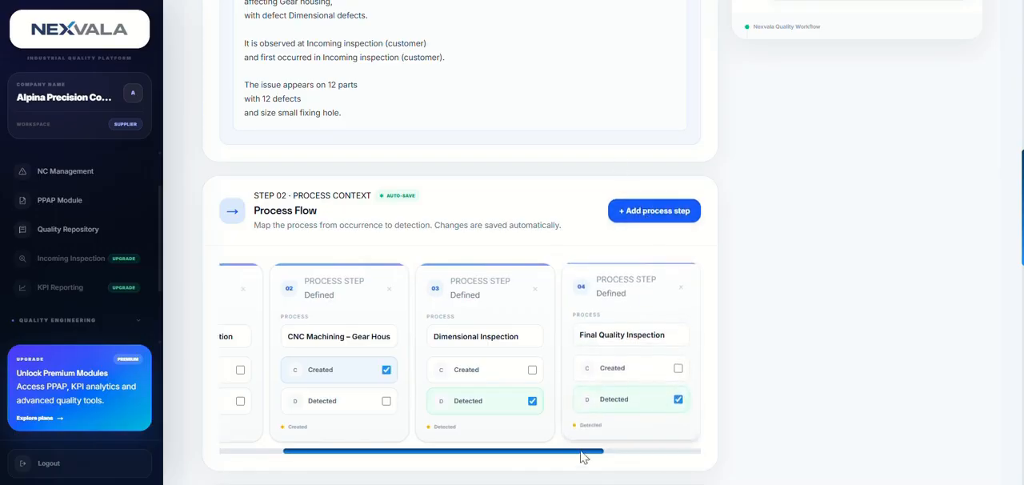
left_click_drag(587, 454, 706, 453)
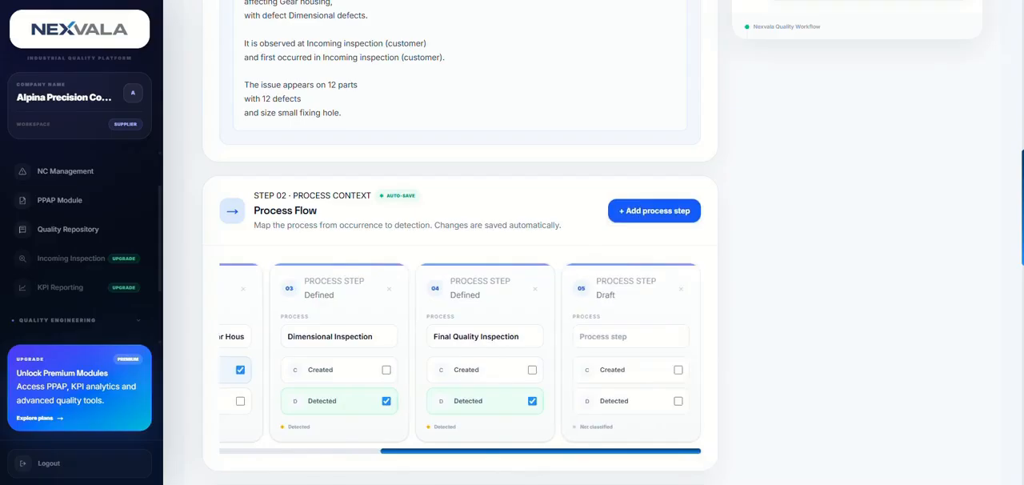
left_click(675, 336)
type("Packing & Shipment")
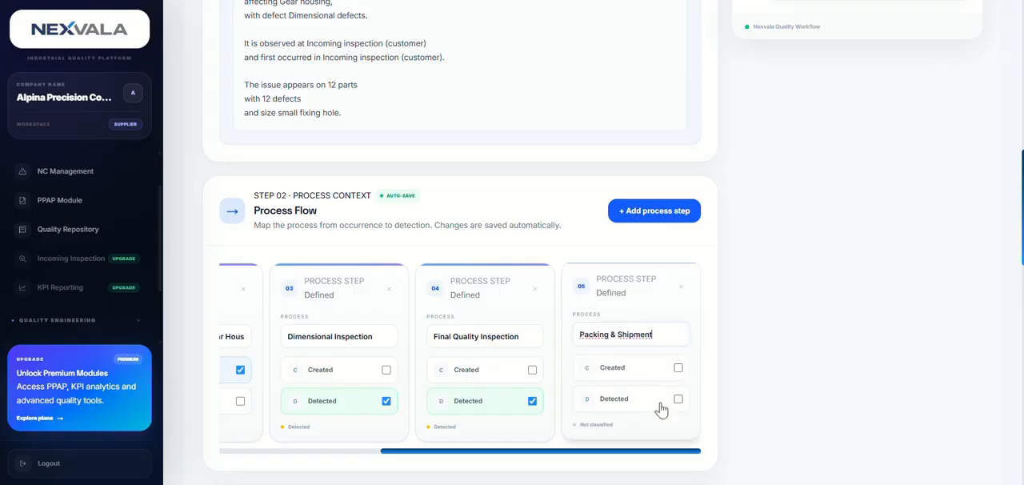
- Review the completed Process Flow from its first step and the Fishbone and 5 Why methods offered for the root cause investigation
left_click_drag(613, 457, 448, 453)
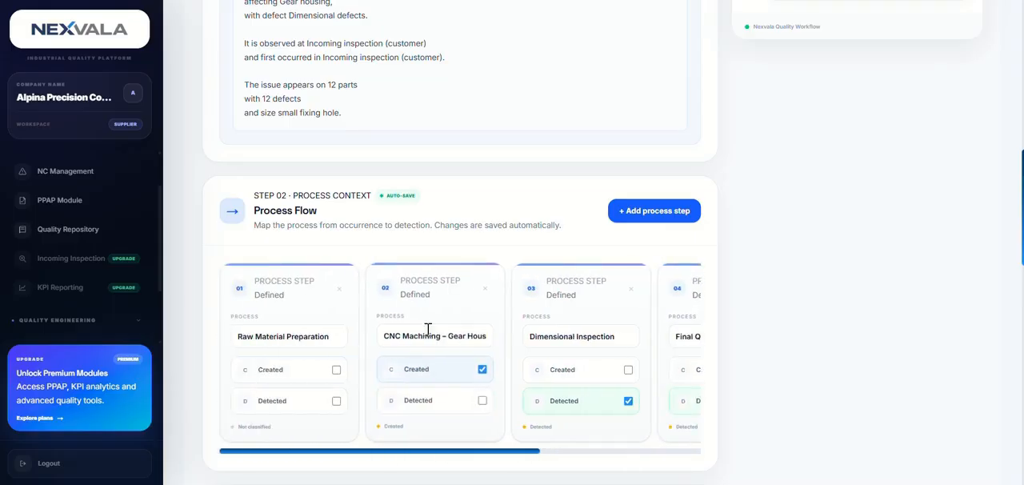
scroll(448, 453, "down", 2)
scroll(448, 310, "down", 2)
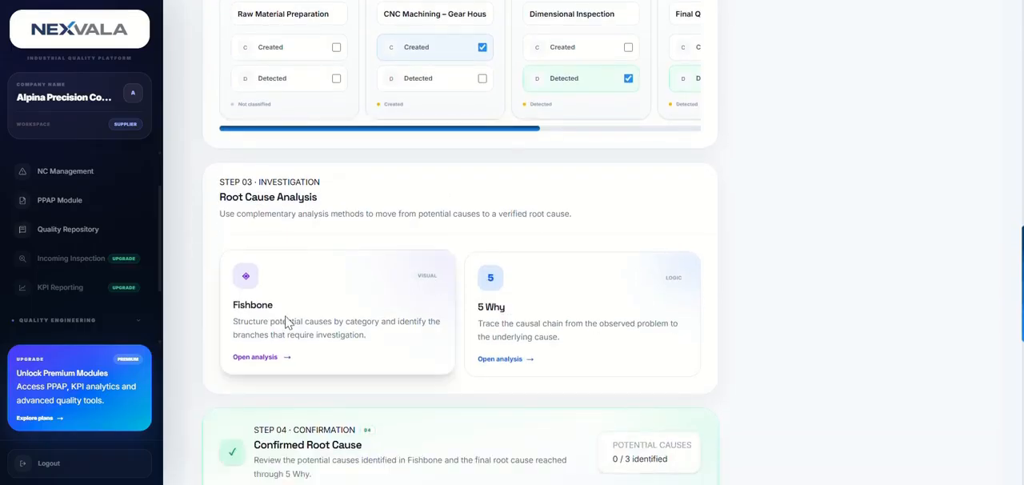
scroll(414, 327, "up", 3)
scroll(415, 326, "up", 3)
scroll(384, 194, "down", 4)
scroll(453, 322, "down", 1)
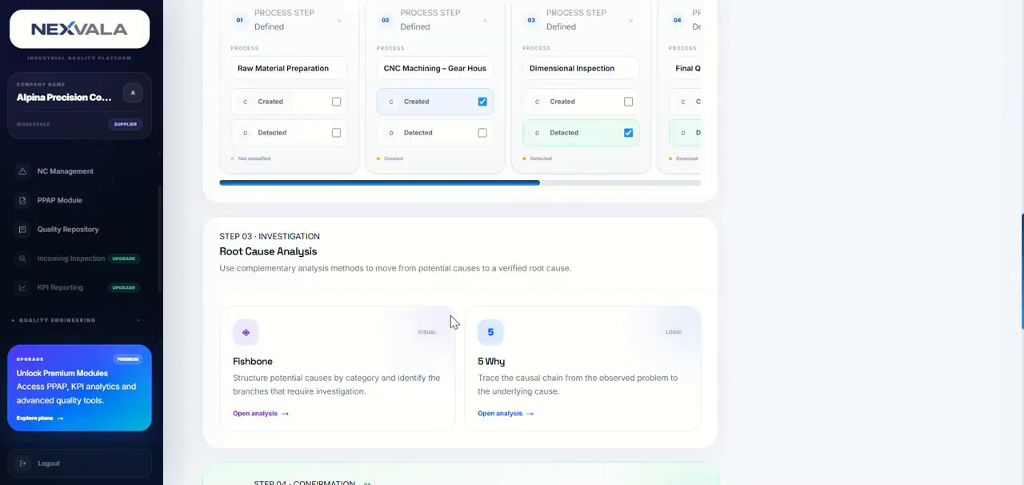
scroll(452, 322, "up", 2)
left_click_drag(475, 350, 327, 377)
scroll(327, 374, "down", 2)
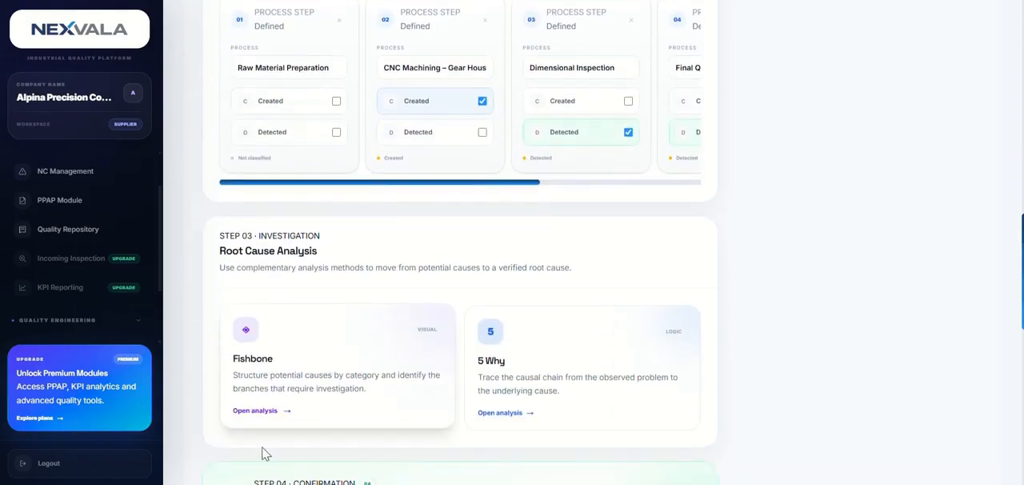
- Open the Fishbone analysis and examine its potential cause lists for Man, Machine, Method, Material, Measurement and Environment
left_click(266, 412)
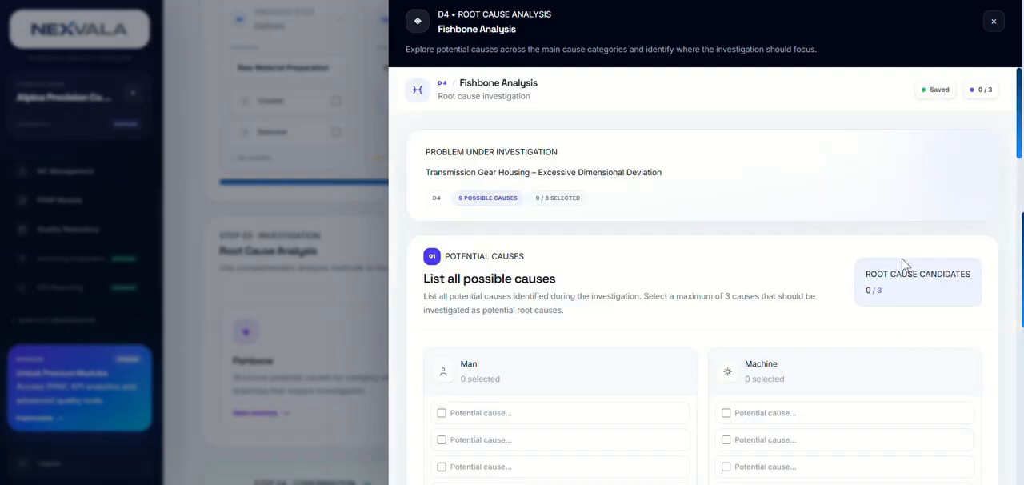
scroll(899, 264, "down", 2)
scroll(886, 268, "down", 4)
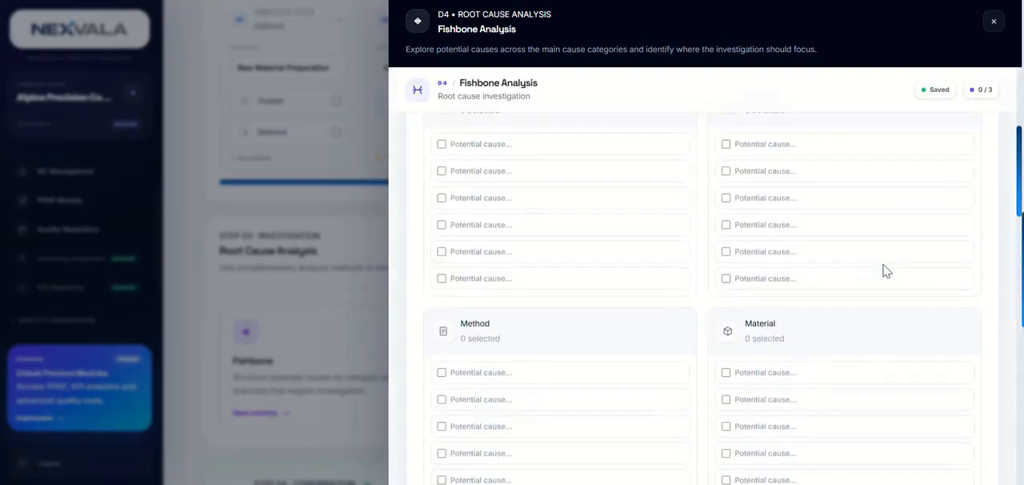
scroll(883, 264, "down", 2)
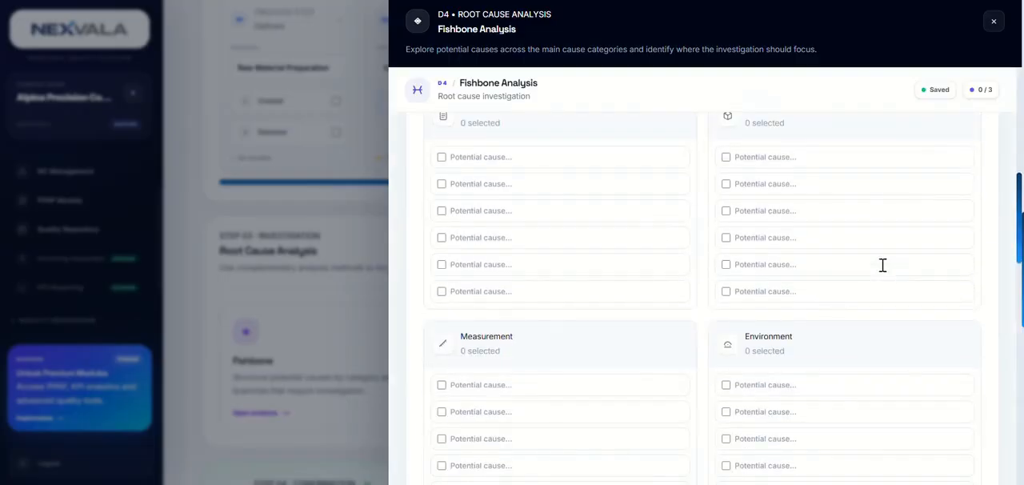
scroll(880, 267, "down", 2)
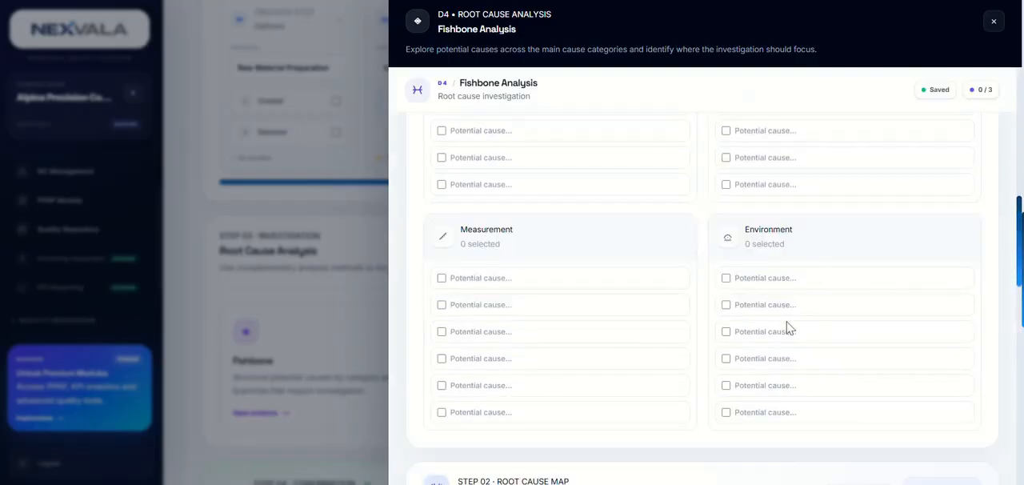
scroll(840, 356, "up", 8)
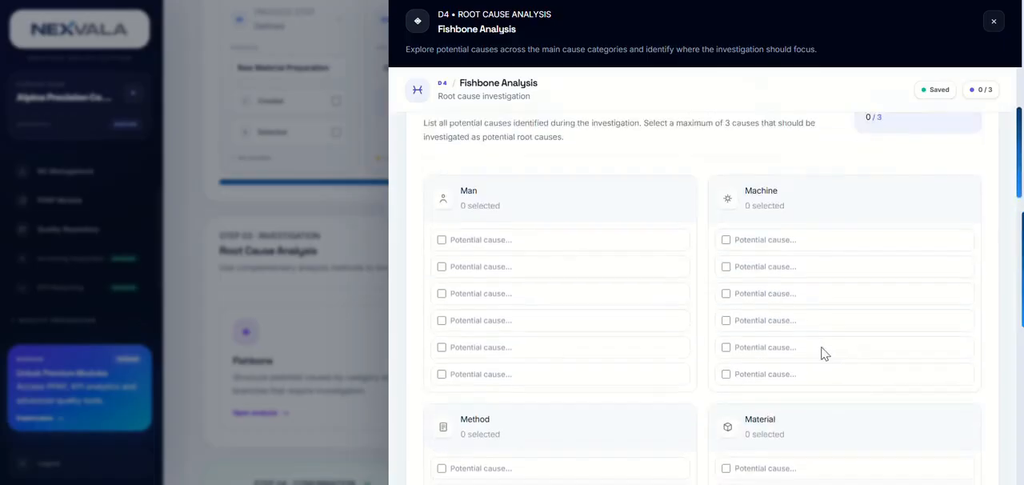
left_click(870, 253)
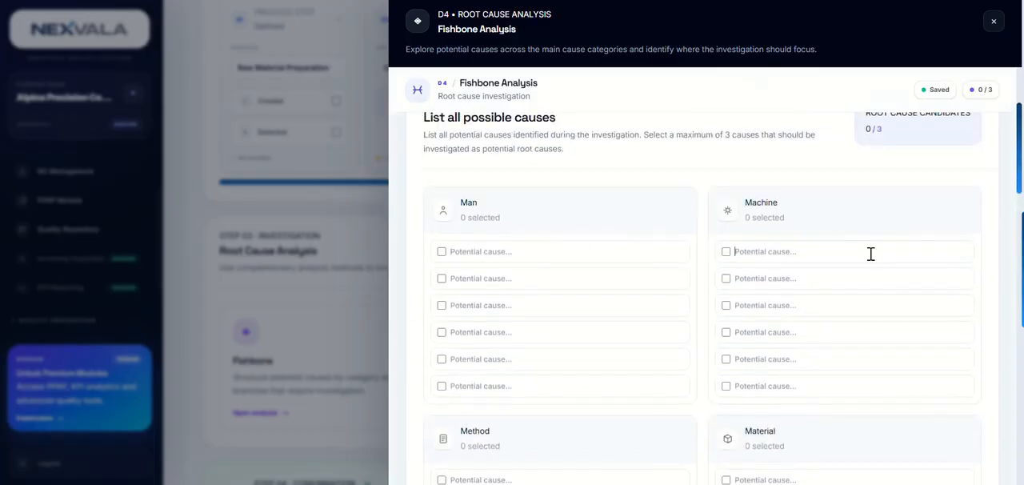
scroll(619, 344, "down", 4)
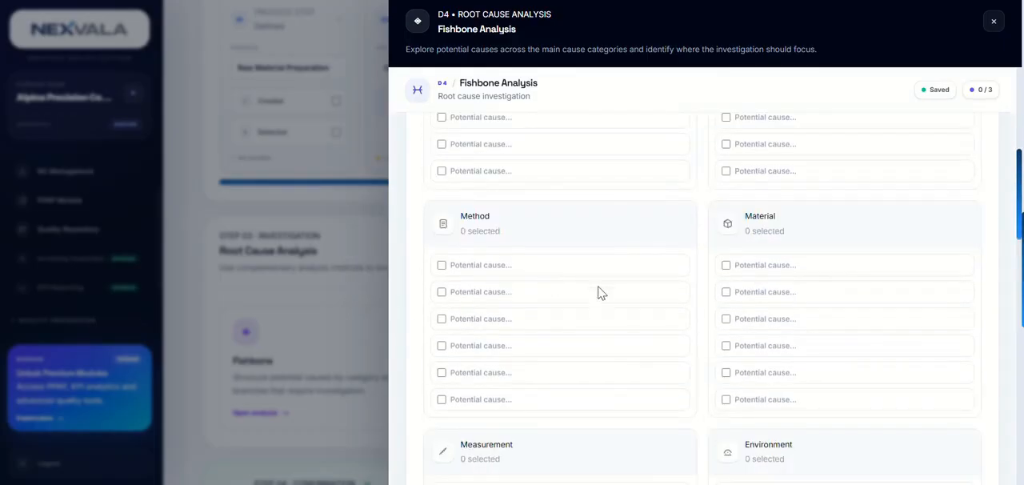
scroll(582, 438, "down", 1)
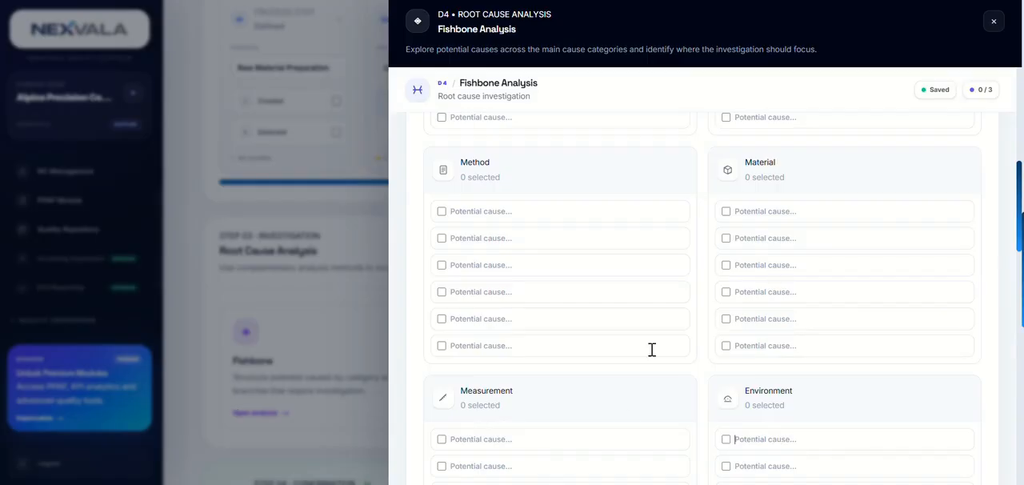
scroll(612, 367, "up", 5)
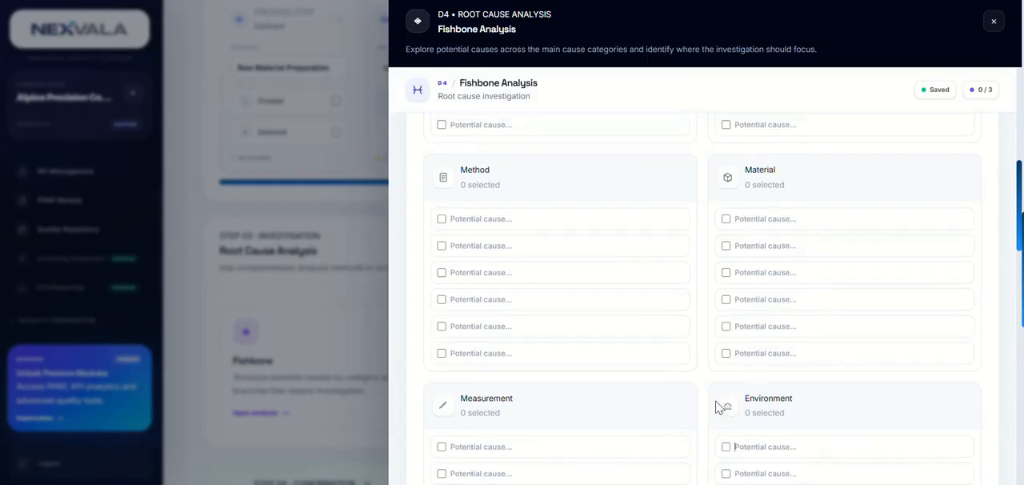